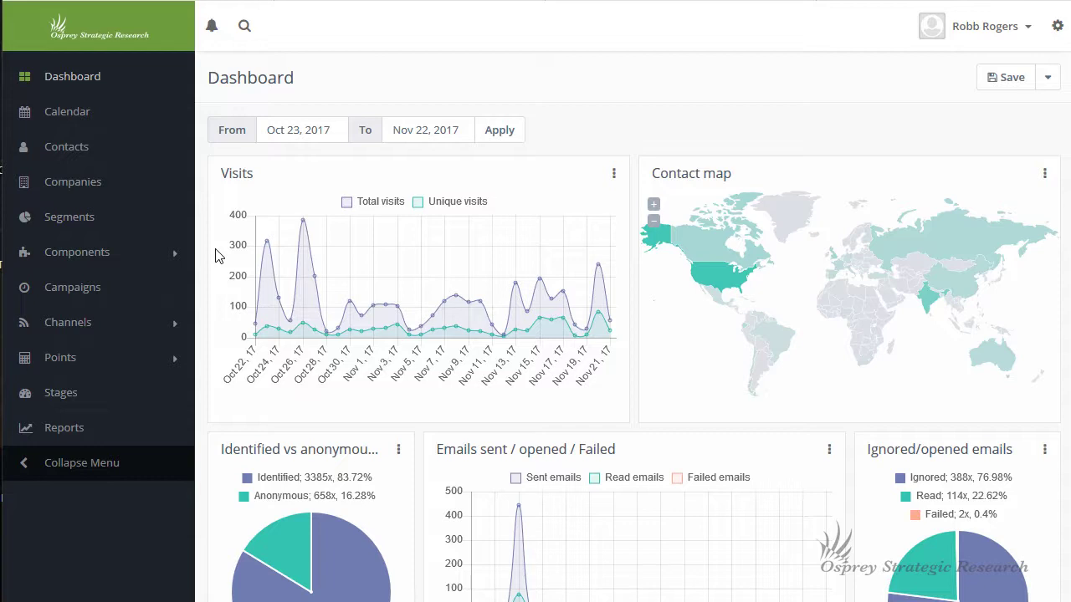
Open the 01 DEMO Prospecting Template campaign from the campaign list.
left_click(89, 294)
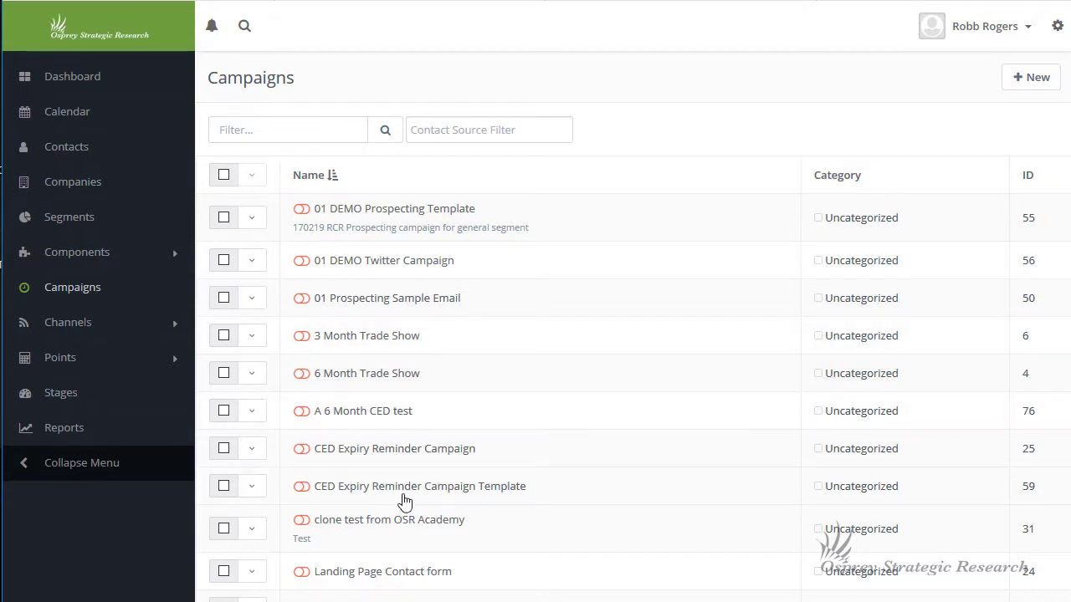
left_click(250, 222)
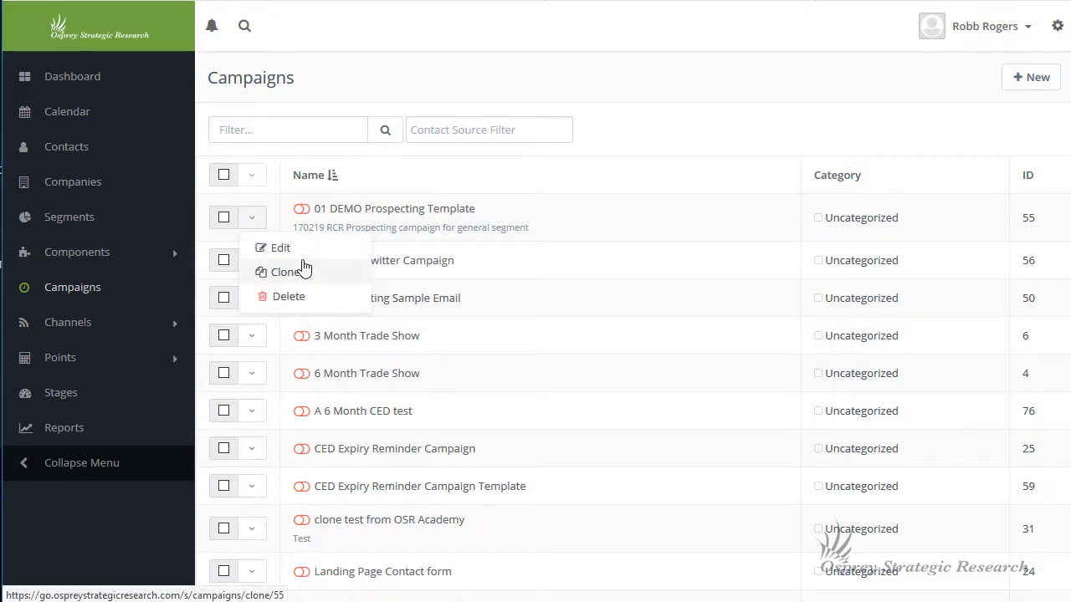
left_click(375, 175)
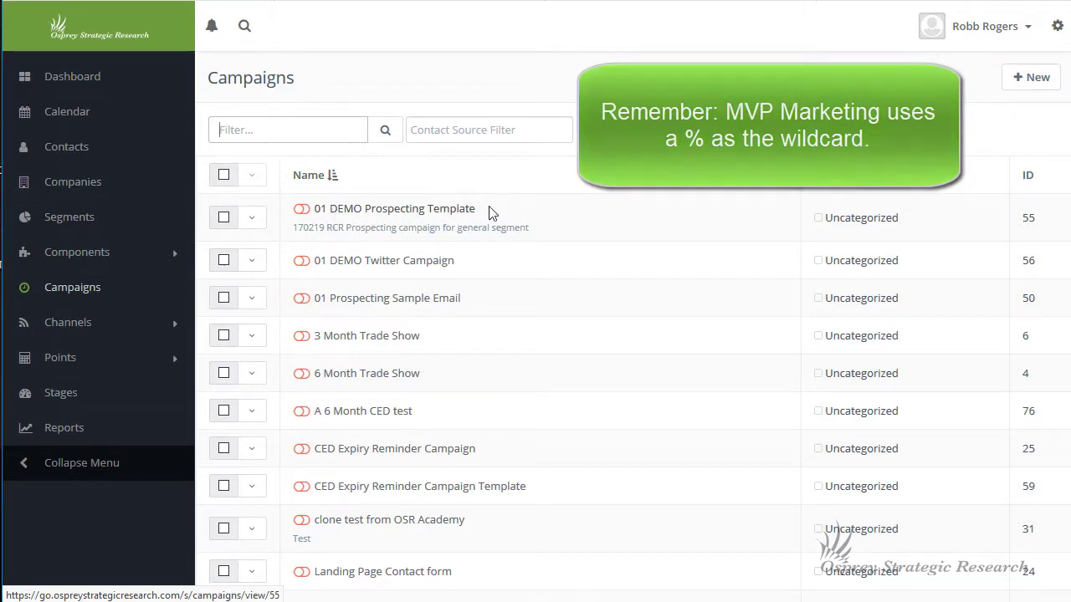
left_click(391, 211)
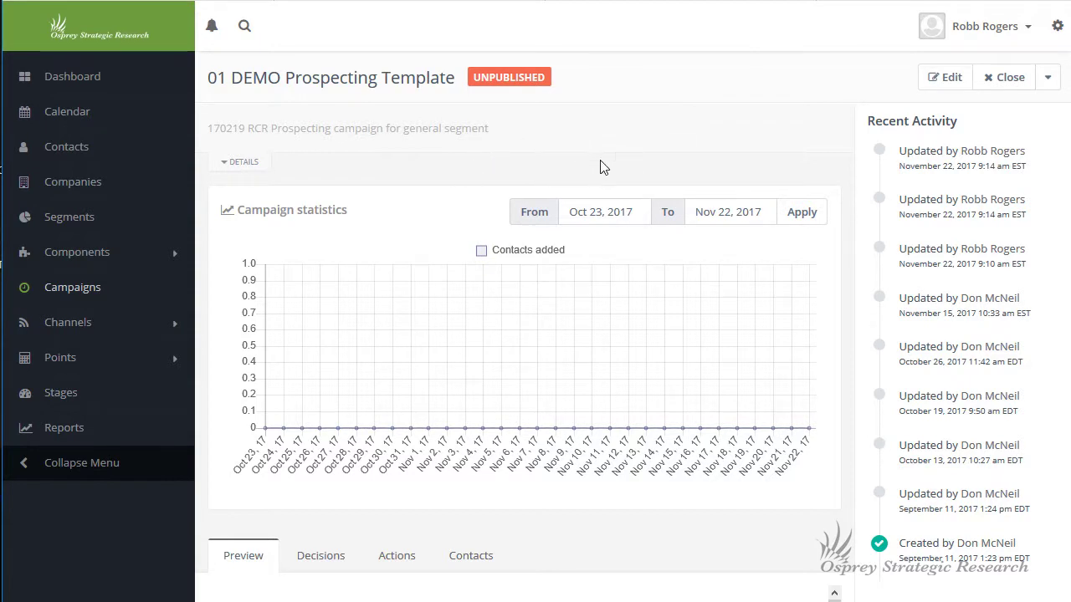
Review the campaign's workflow preview and its list of decisions.
scroll(600, 167, "down", 2)
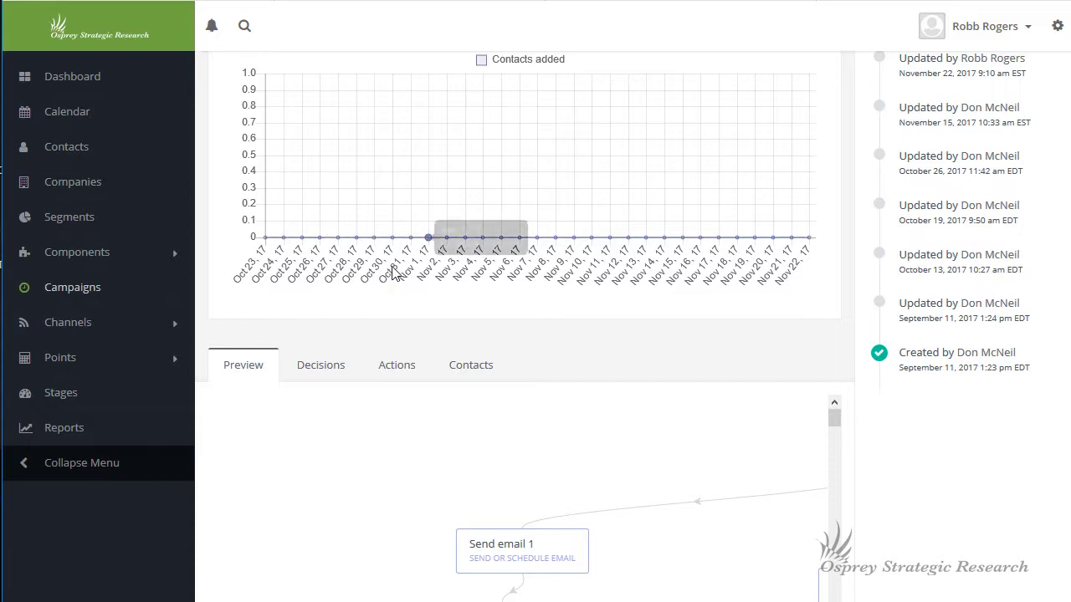
scroll(481, 453, "down", 3)
scroll(488, 468, "down", 1)
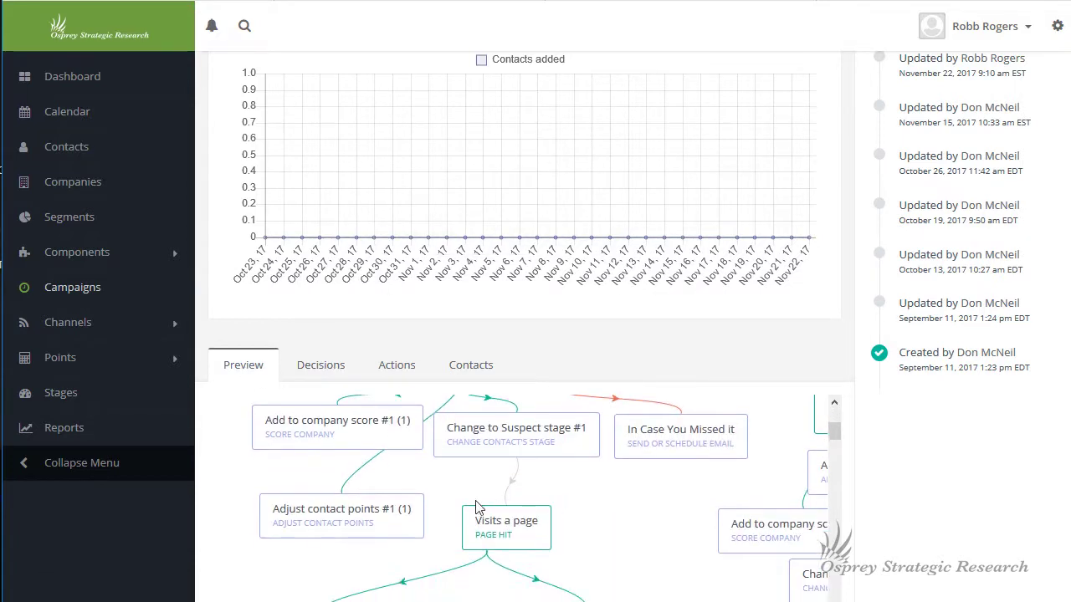
scroll(552, 498, "up", 1)
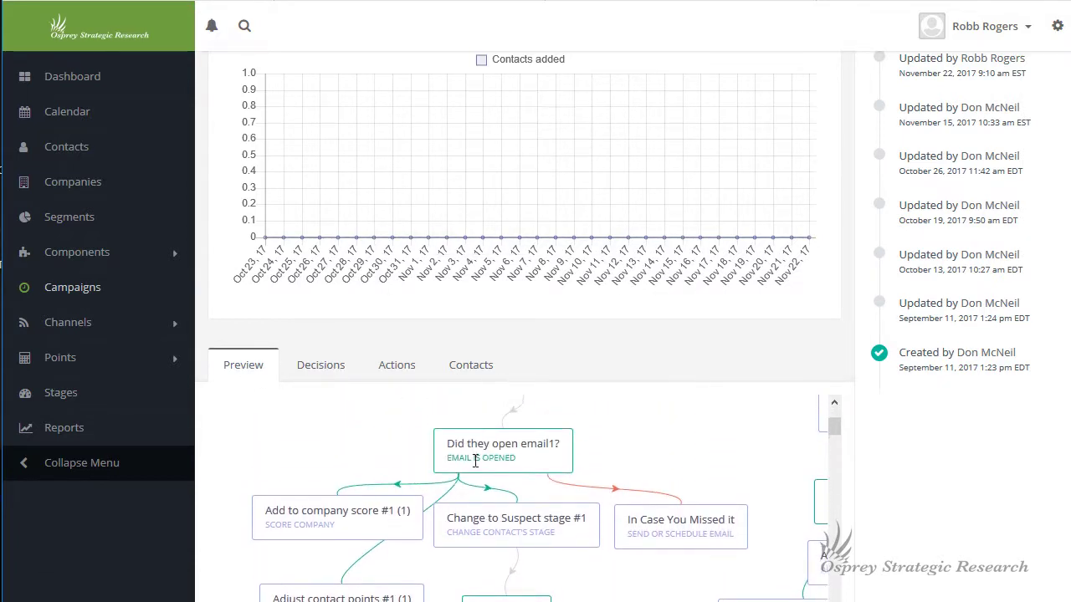
left_click(323, 366)
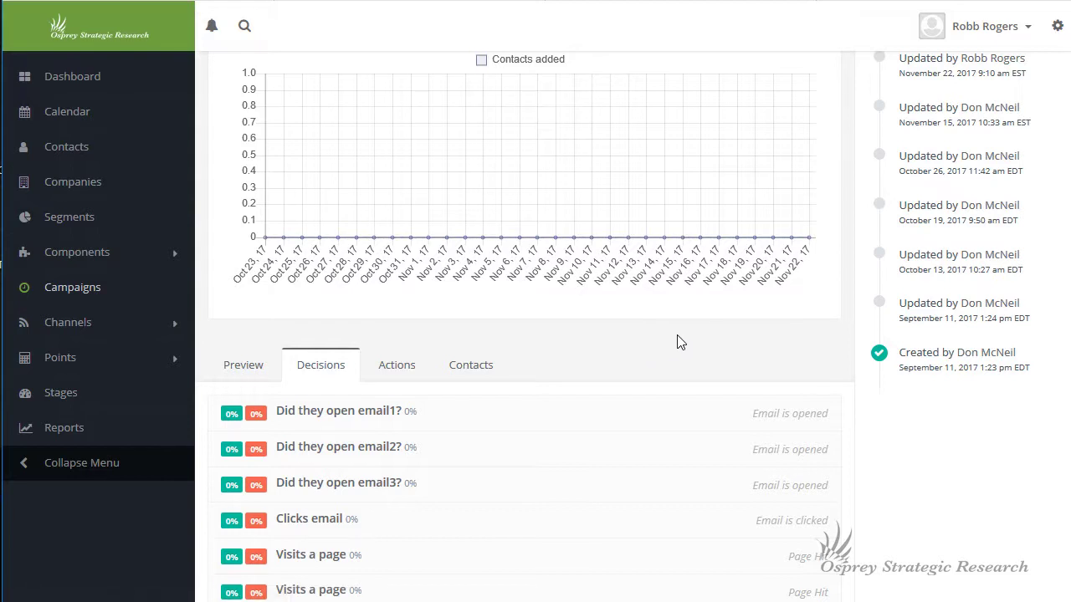
Open the 01 DEMO Prospecting Template campaign for editing and launch its campaign builder.
scroll(703, 336, "up", 3)
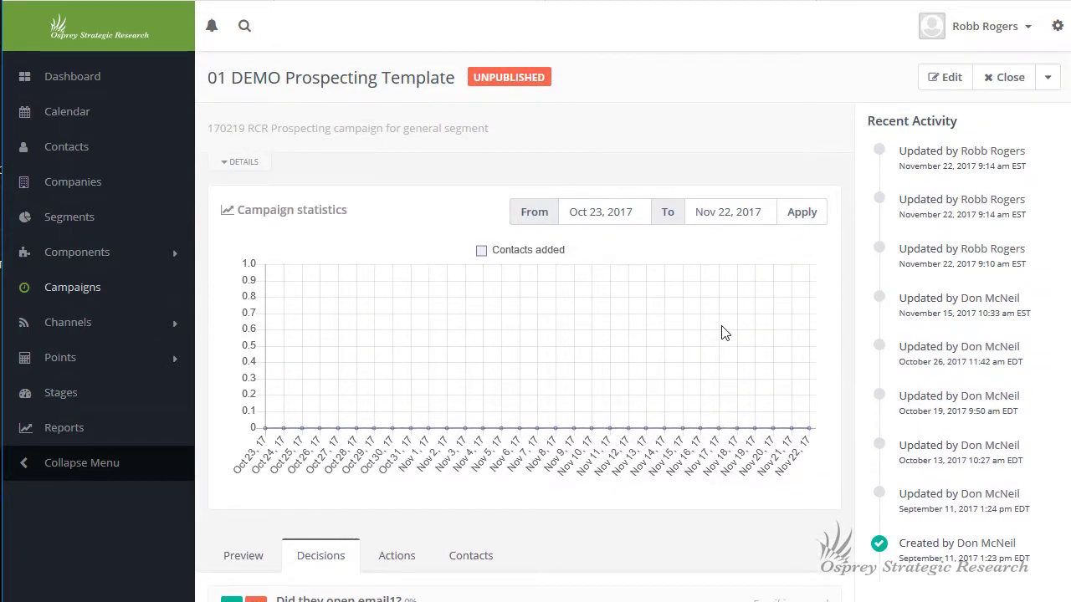
left_click(942, 82)
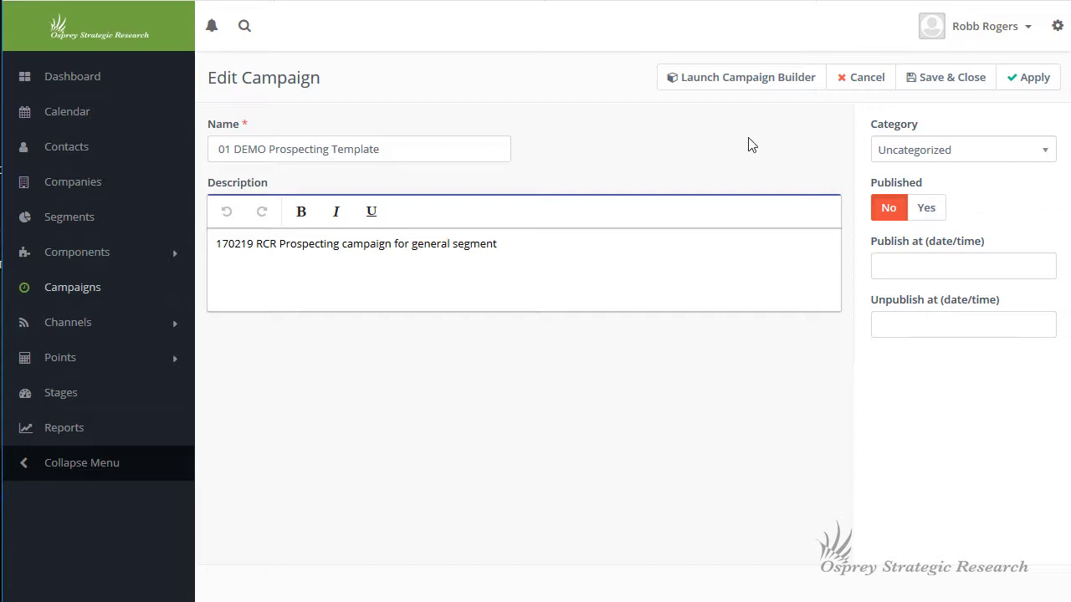
left_click(736, 80)
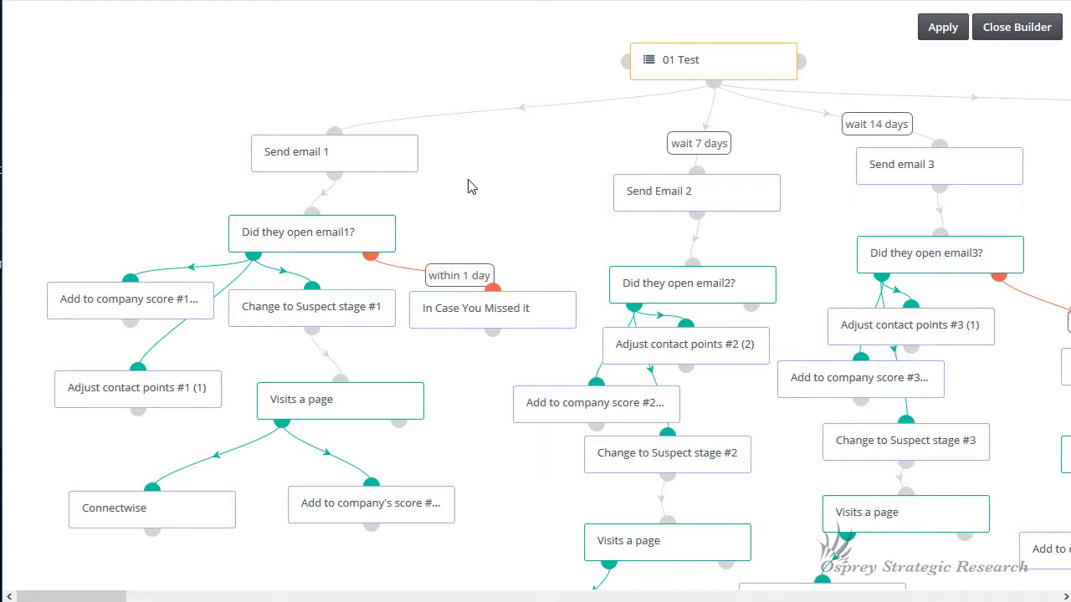
Add the 2017 Connectwise & The IT Nation Mentions segment to the 01 Test contact source, remove it again and update the source.
mouse_move(281, 255)
mouse_move(736, 64)
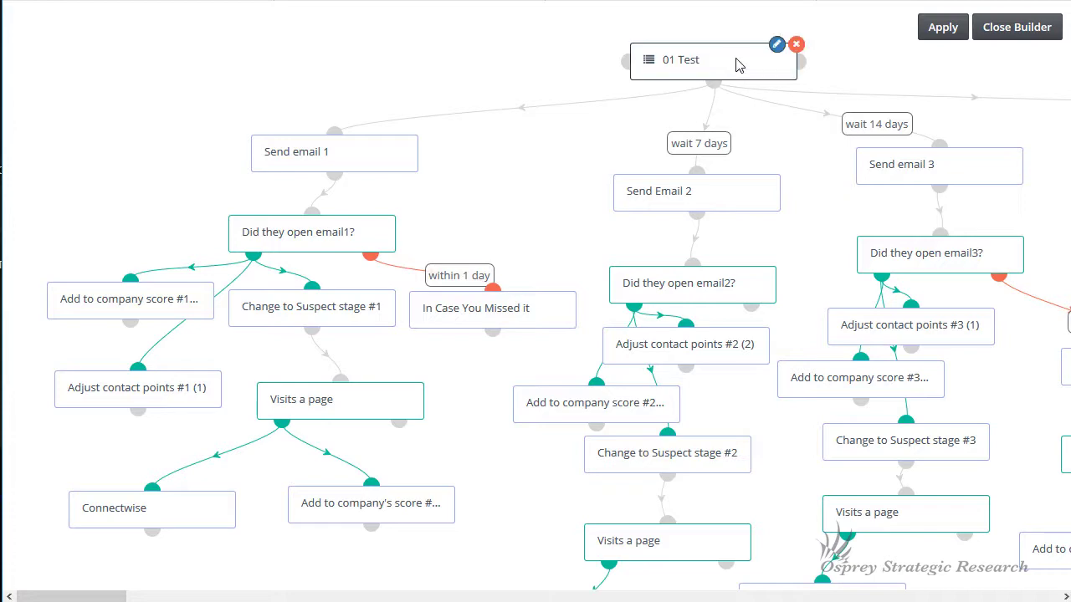
left_click(777, 45)
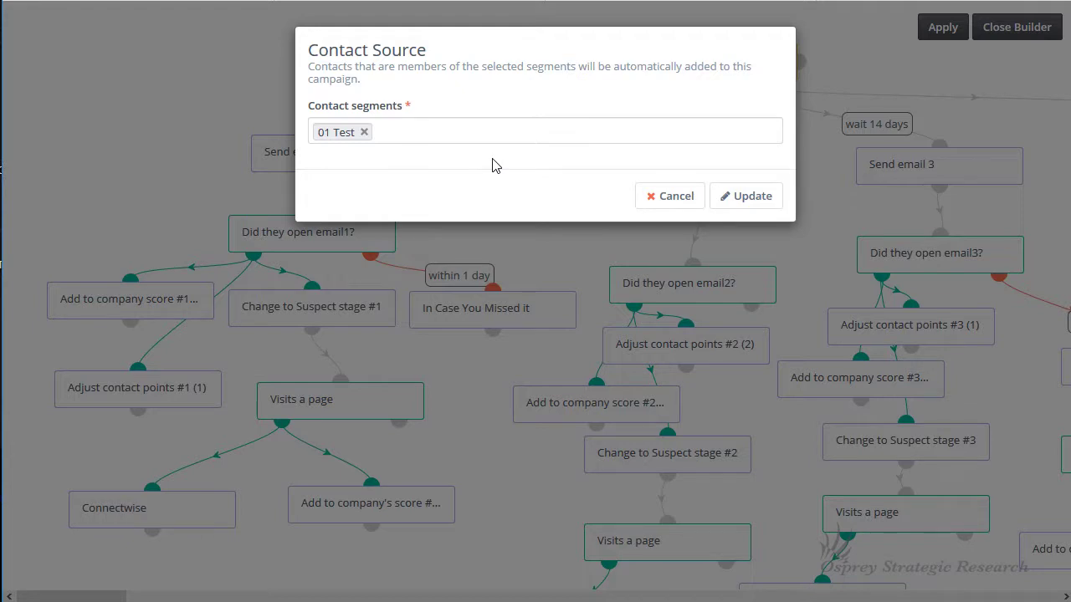
left_click(420, 132)
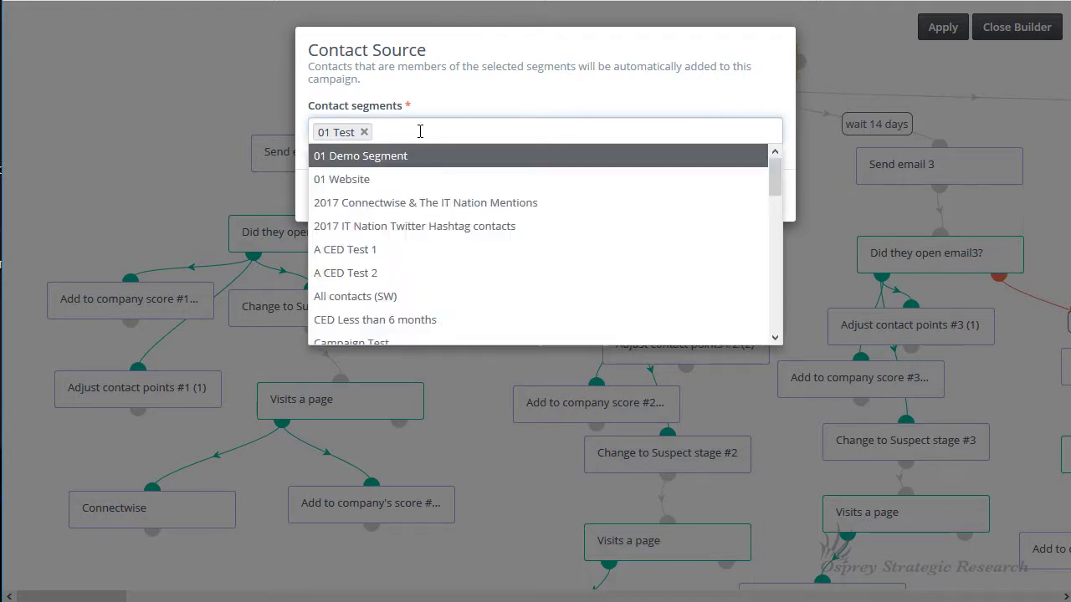
left_click(416, 204)
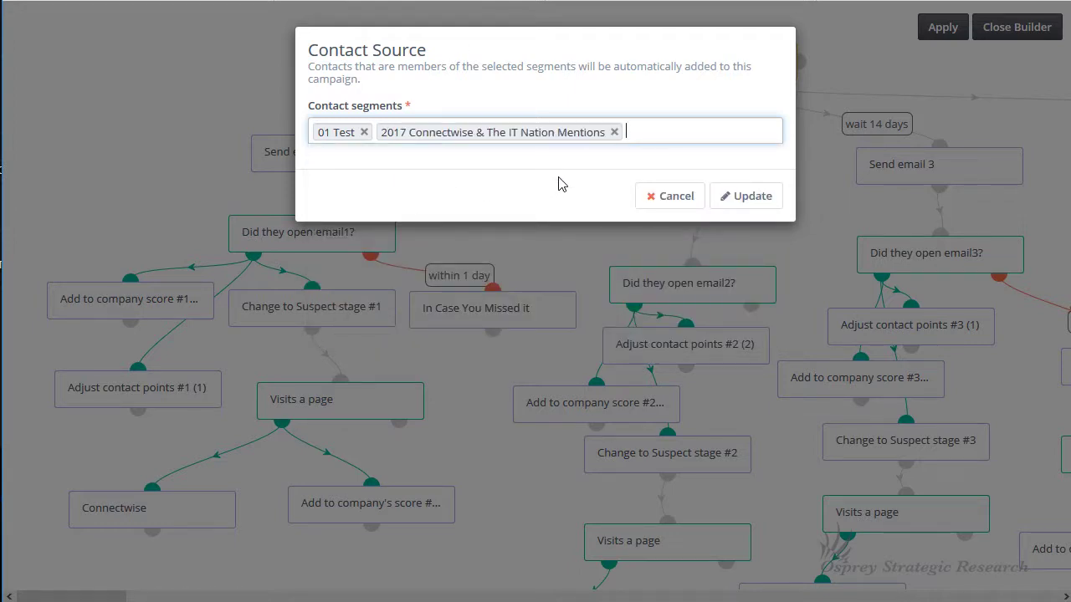
left_click(614, 132)
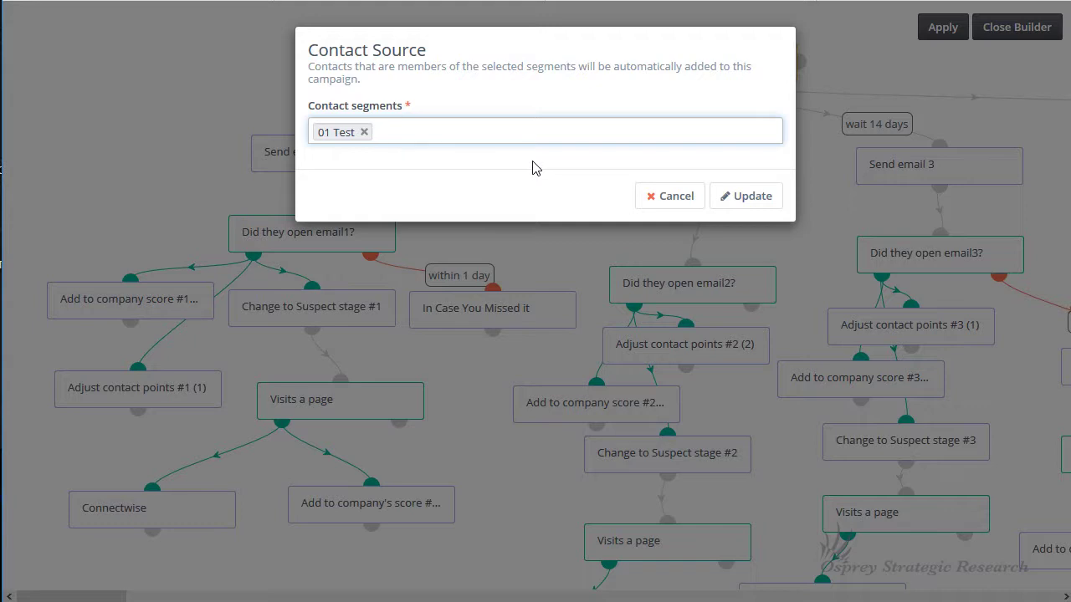
left_click(770, 196)
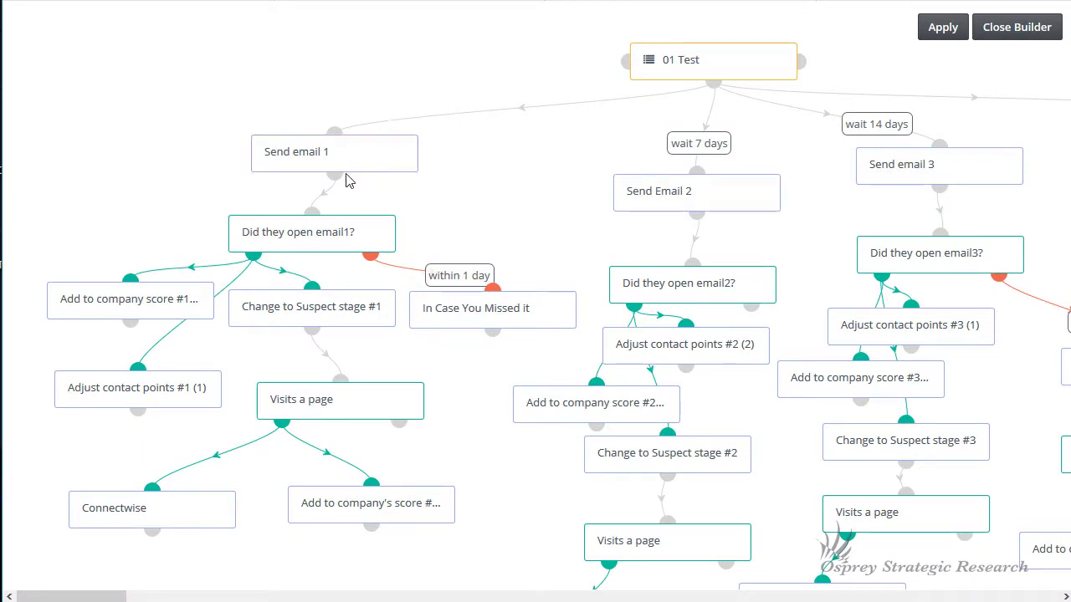
Start a Send email action named "test" under the 01 Test contact source.
mouse_move(347, 150)
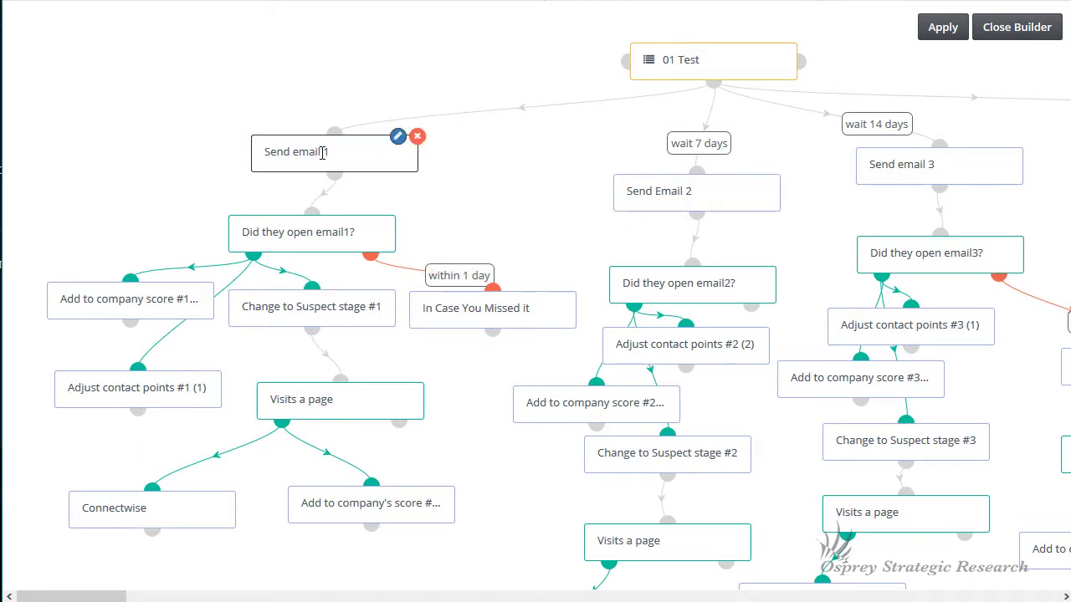
mouse_move(725, 84)
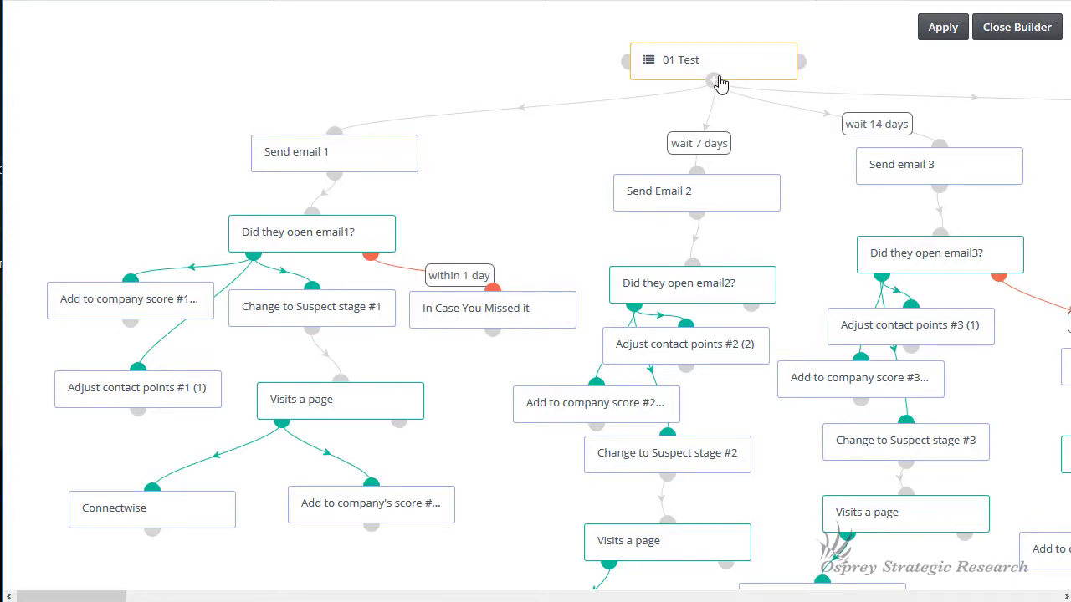
left_click(715, 82)
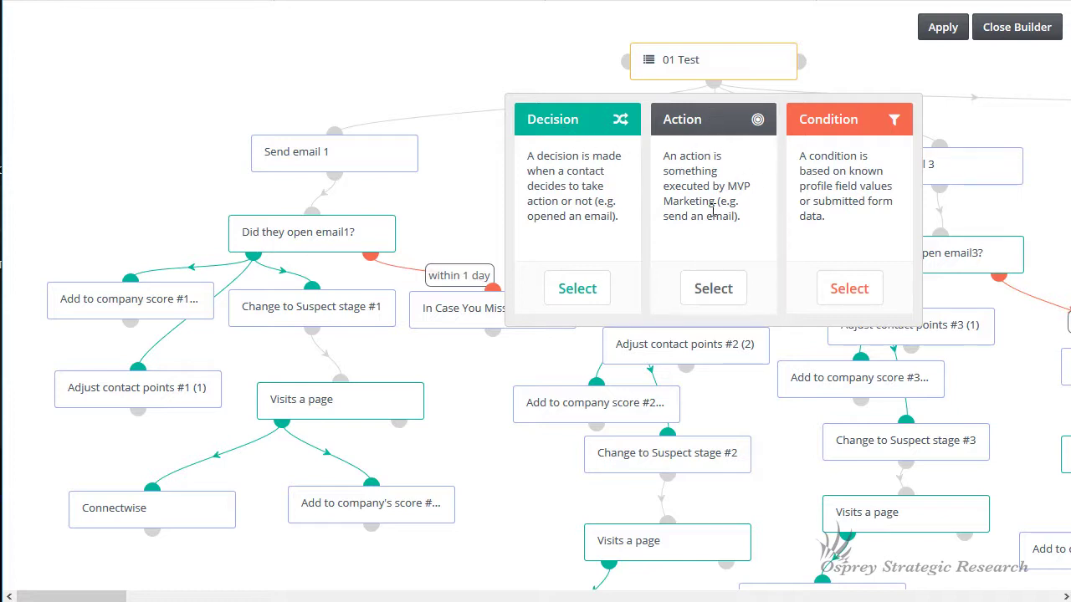
left_click(718, 288)
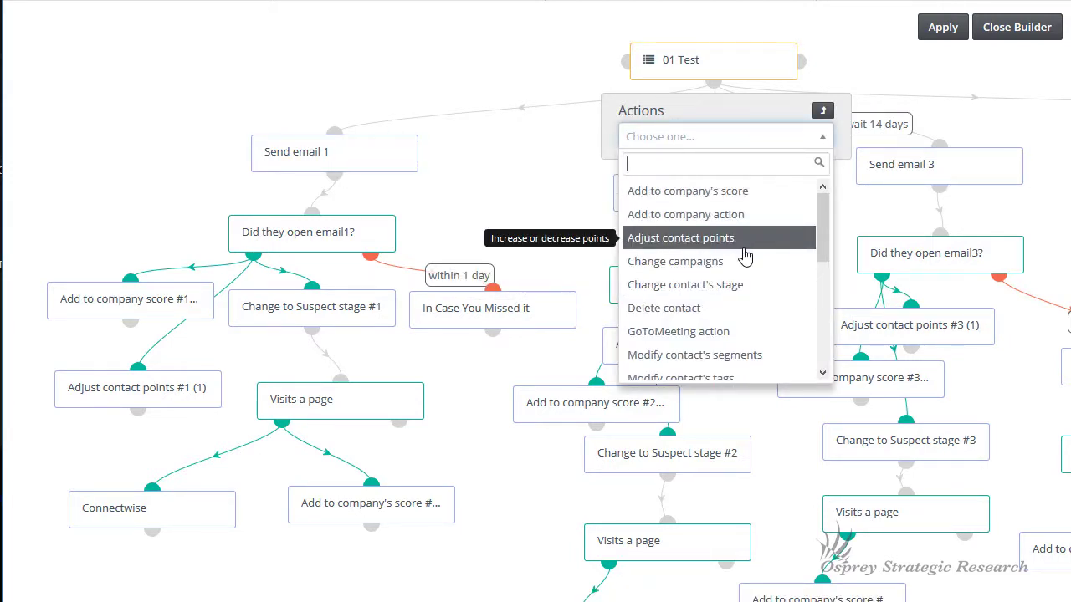
left_click_drag(821, 249, 823, 313)
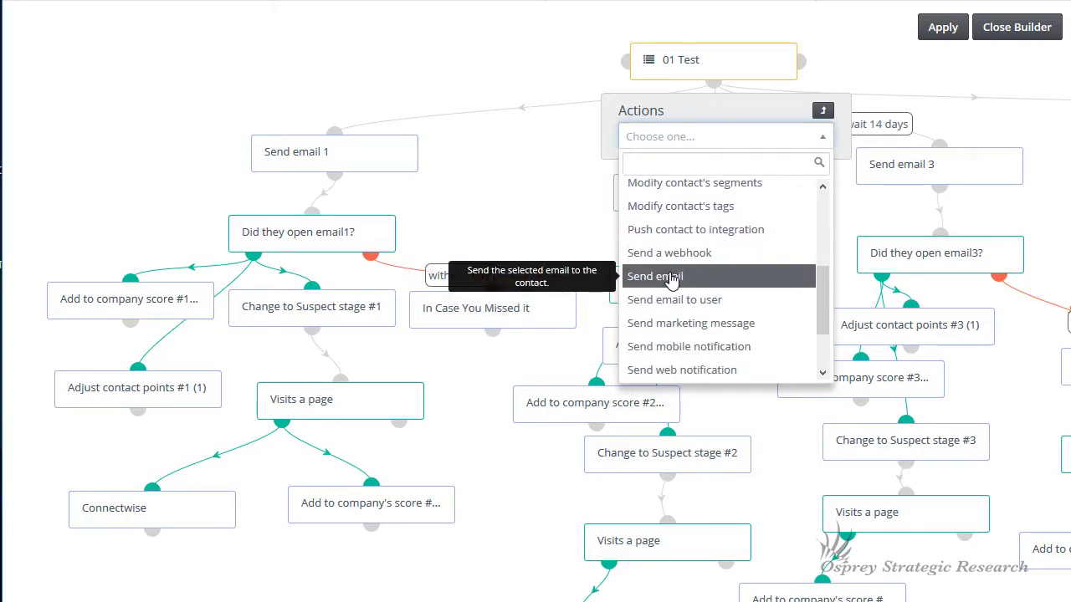
left_click(670, 278)
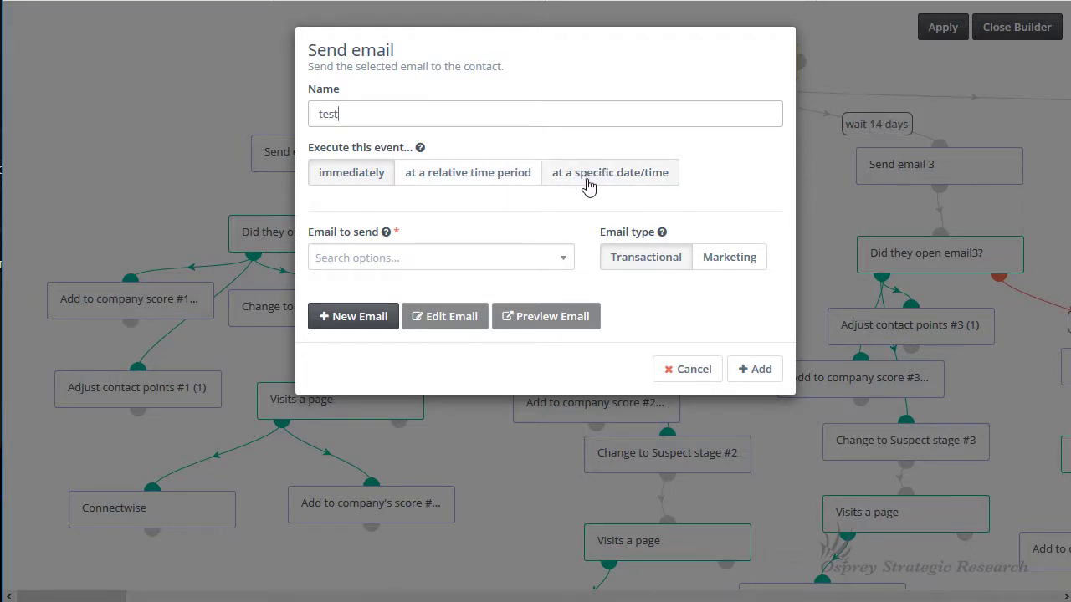
Look through the emails available for the Send email action and cancel the action without adding it.
left_click(564, 262)
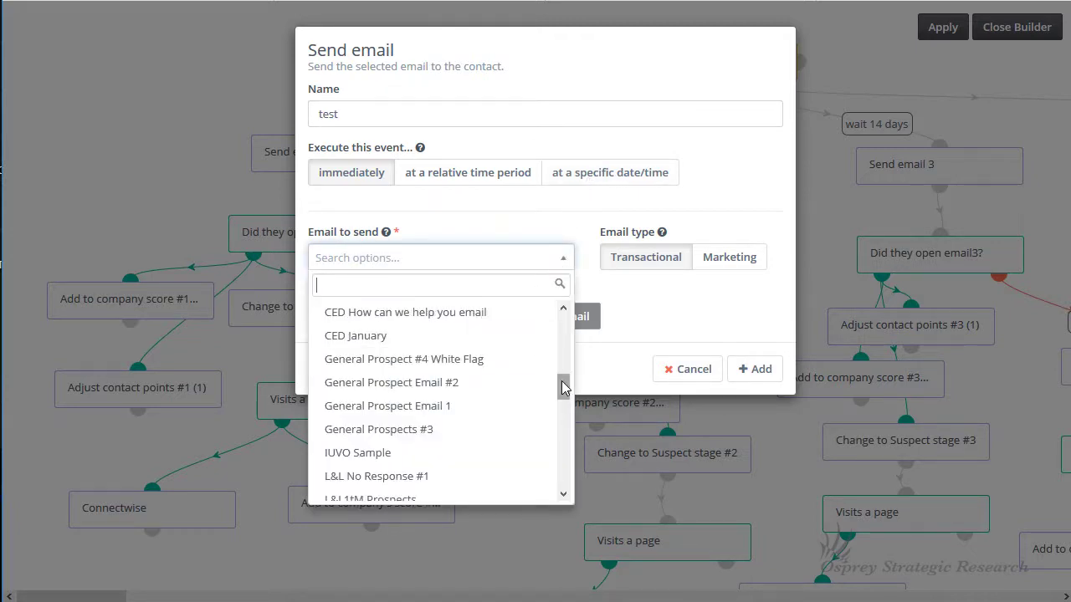
scroll(565, 325, "up", 5)
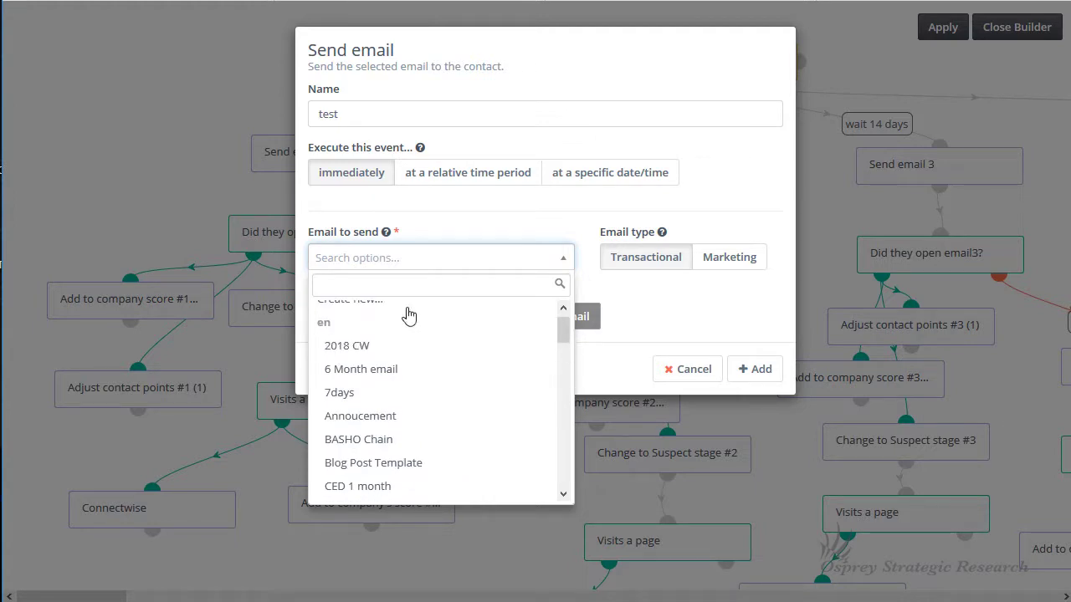
scroll(404, 316, "up", 1)
left_click(447, 219)
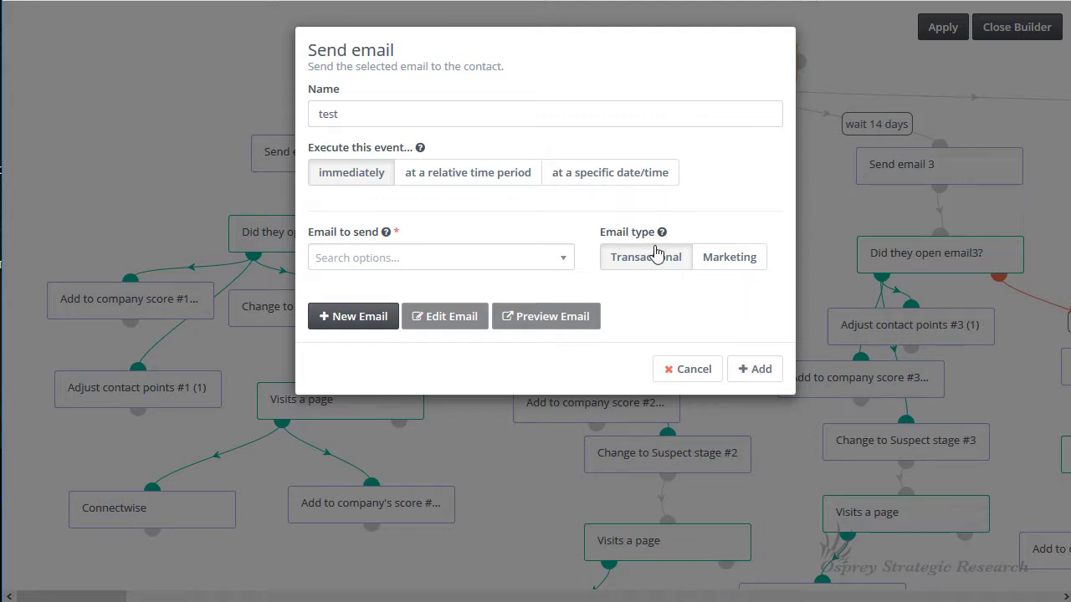
left_click(676, 372)
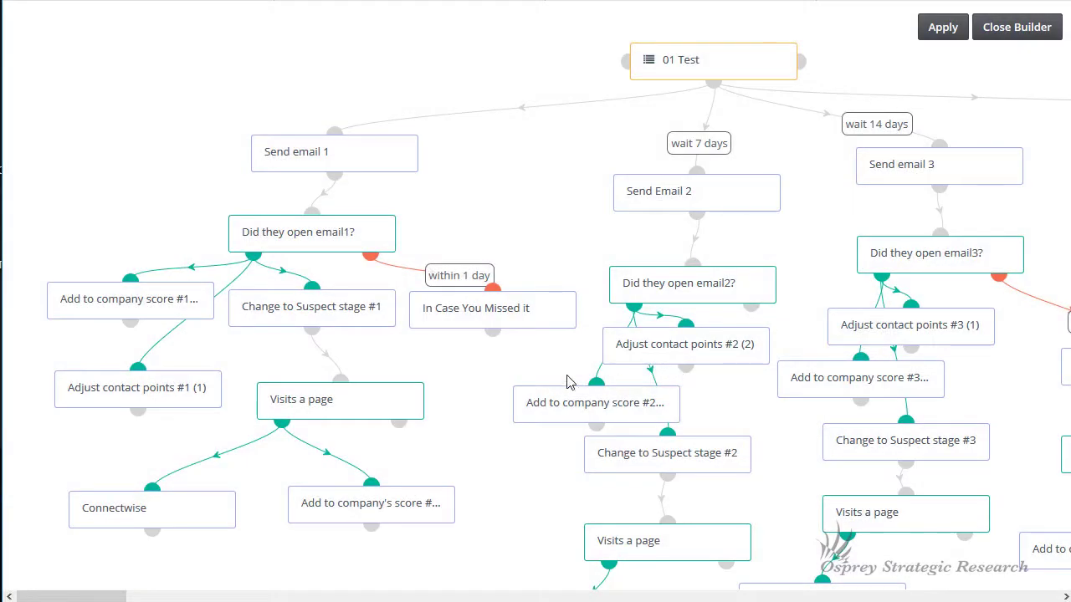
Examine the decision types that can follow Send email 1, and close the chooser without adding one.
mouse_move(374, 163)
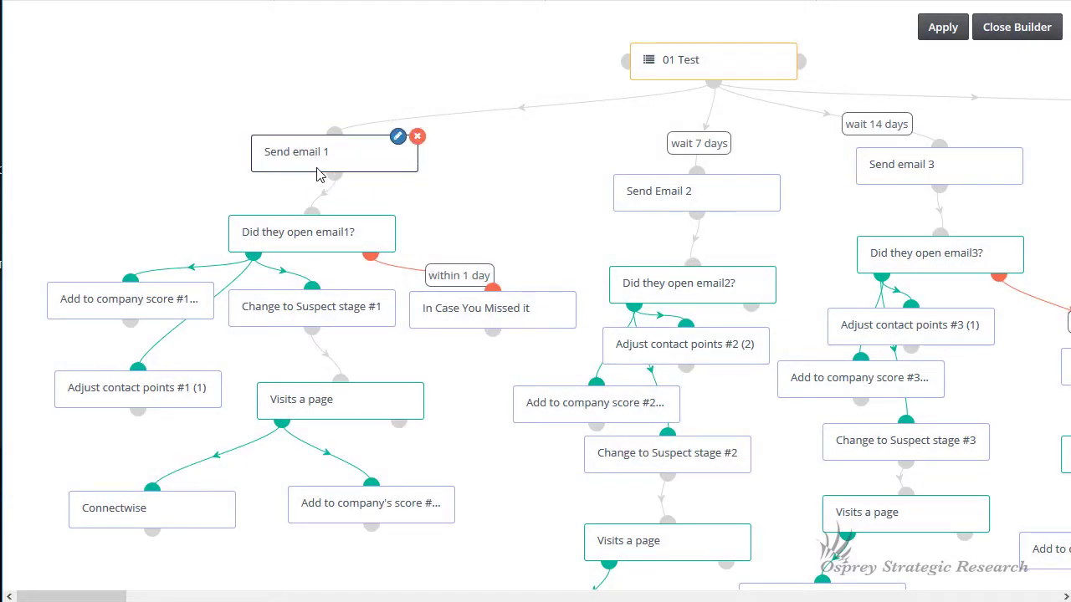
left_click(333, 175)
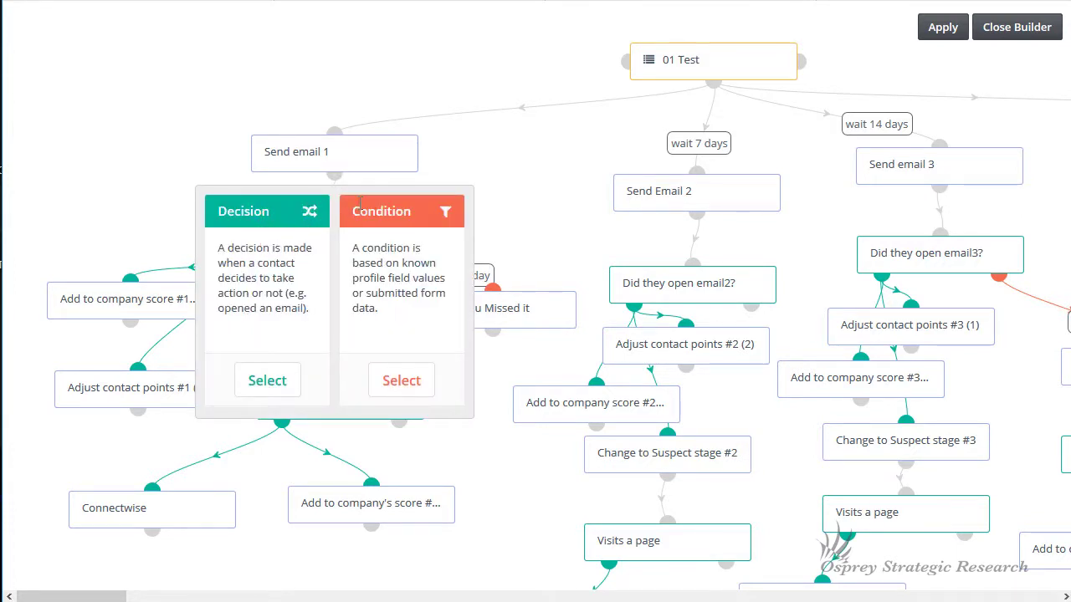
left_click(267, 381)
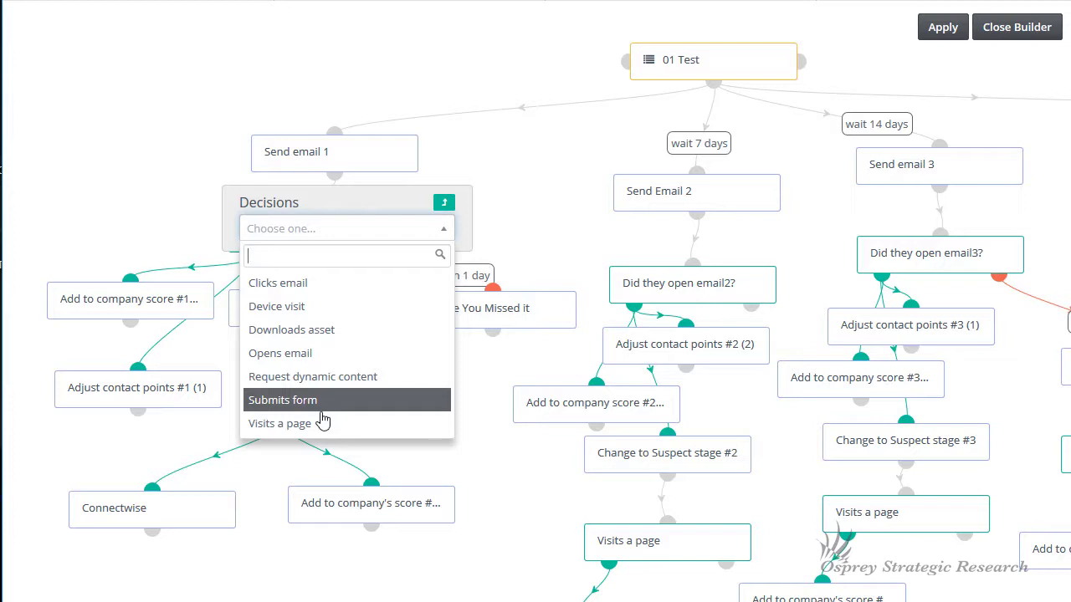
left_click(445, 202)
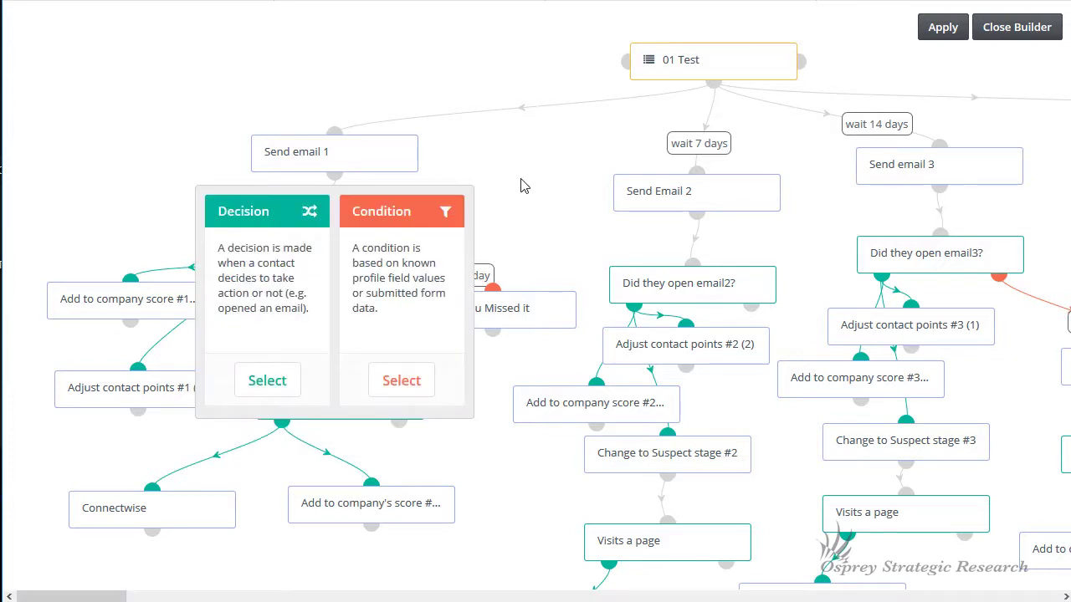
left_click(527, 186)
Move the Adjust contact points #1 (1) action up and align it directly beneath the Add to company score #1 action.
mouse_move(333, 236)
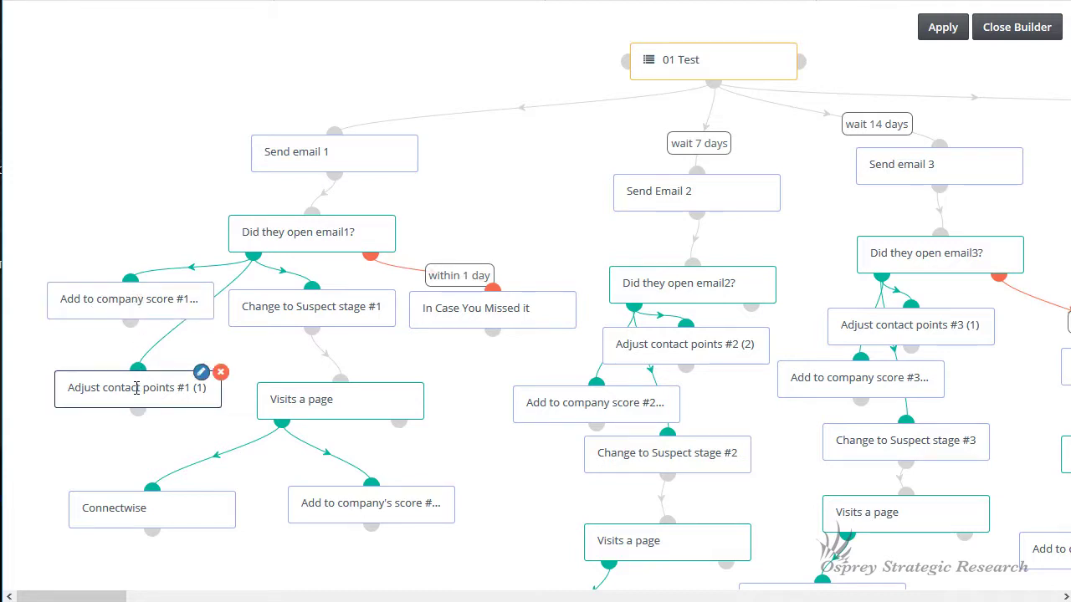
left_click_drag(130, 393, 126, 374)
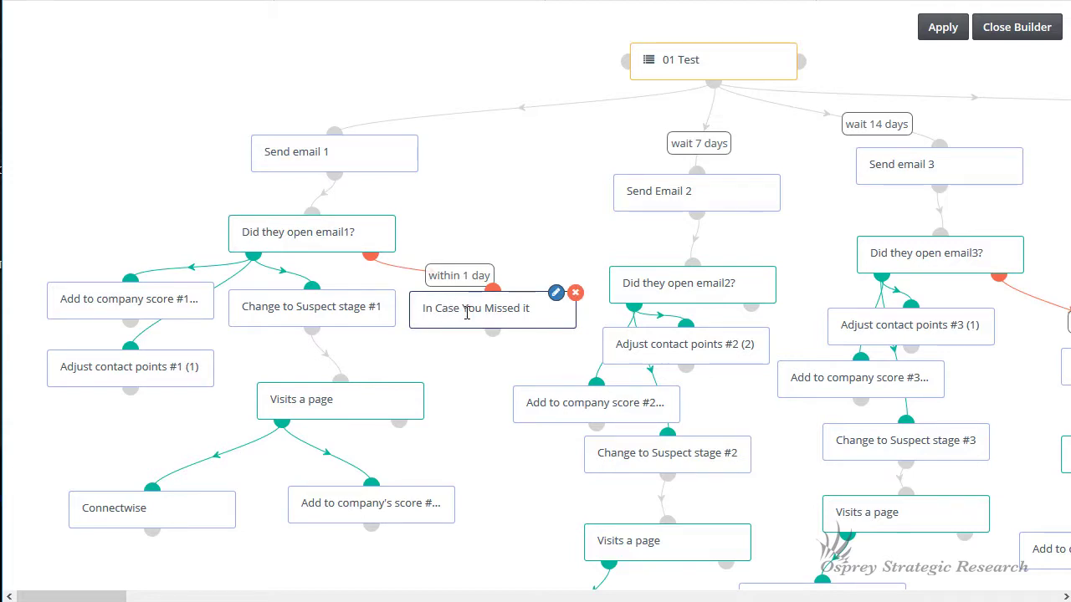
Start a Send email action on the not-opened path of the "Did they open email1?" decision.
left_click(371, 253)
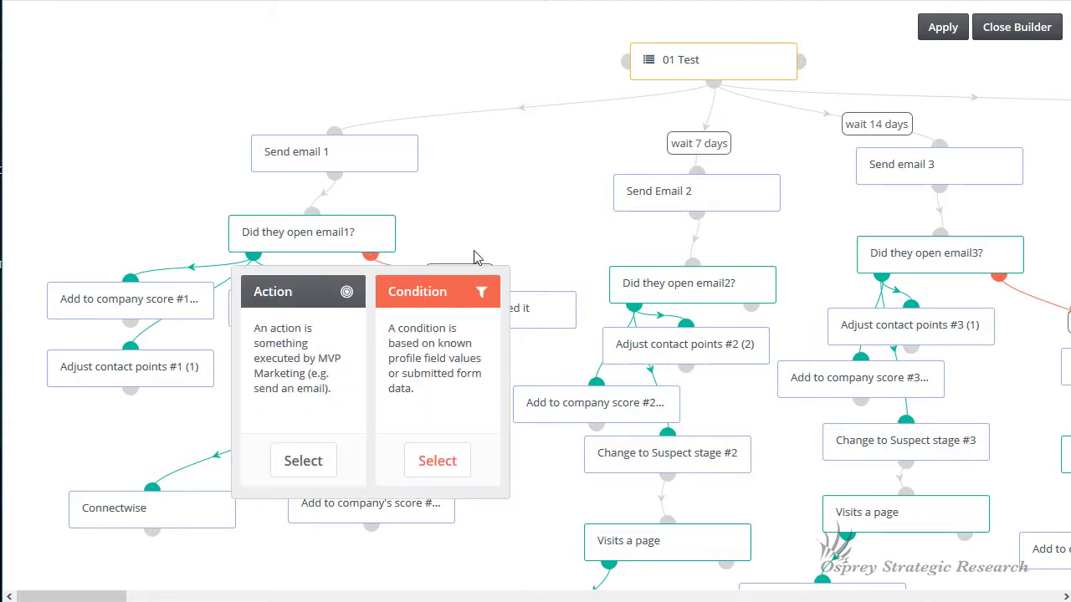
left_click(302, 460)
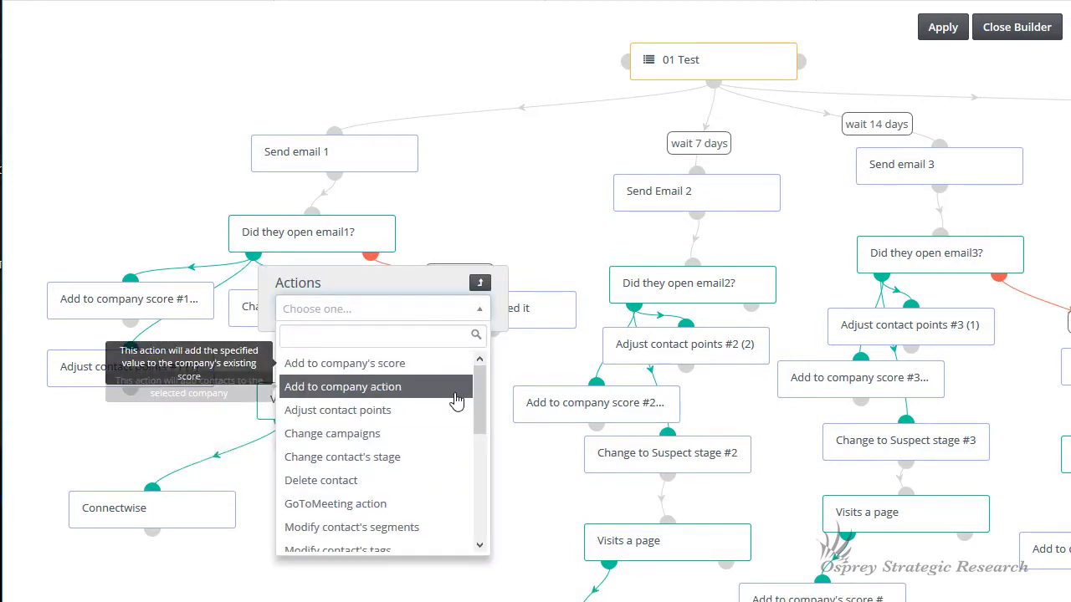
left_click_drag(482, 388, 480, 431)
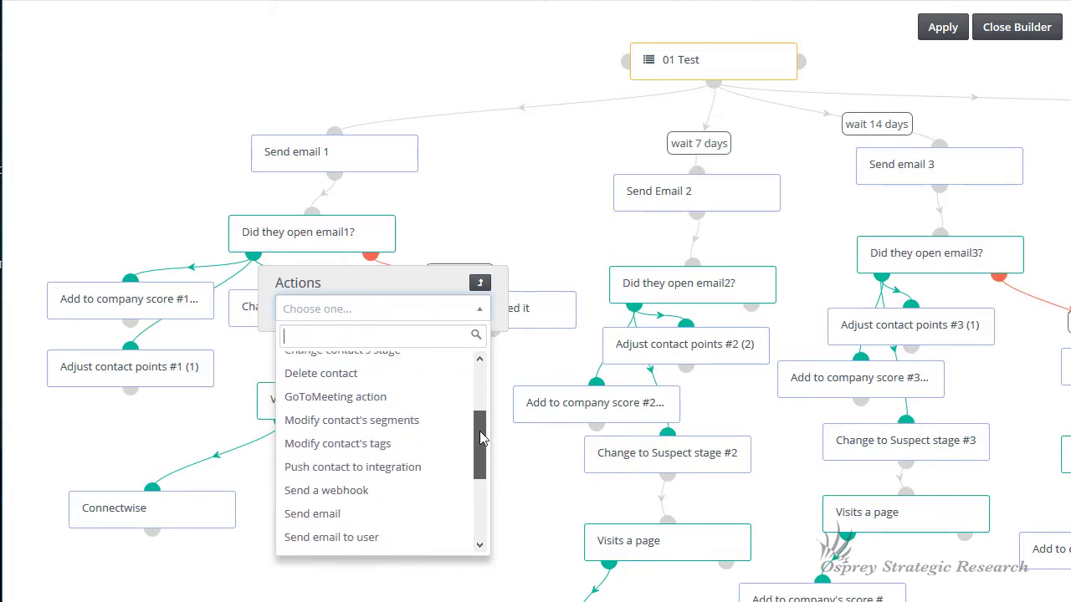
left_click(330, 524)
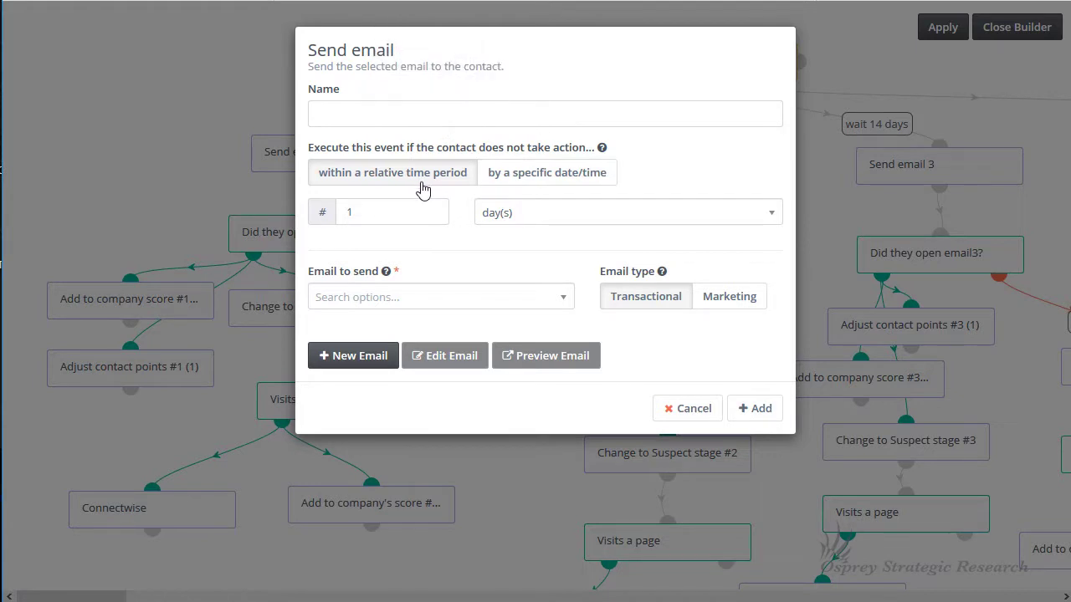
Examine the time units available for the email's relative time period, and cancel the action without adding it.
double_click(355, 212)
left_click(770, 215)
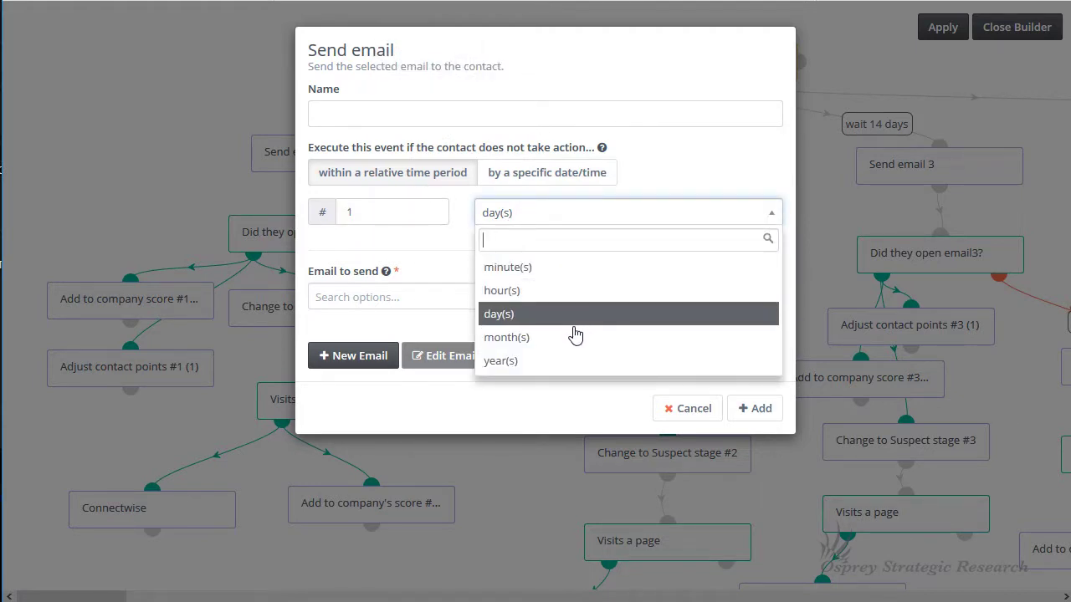
left_click(686, 174)
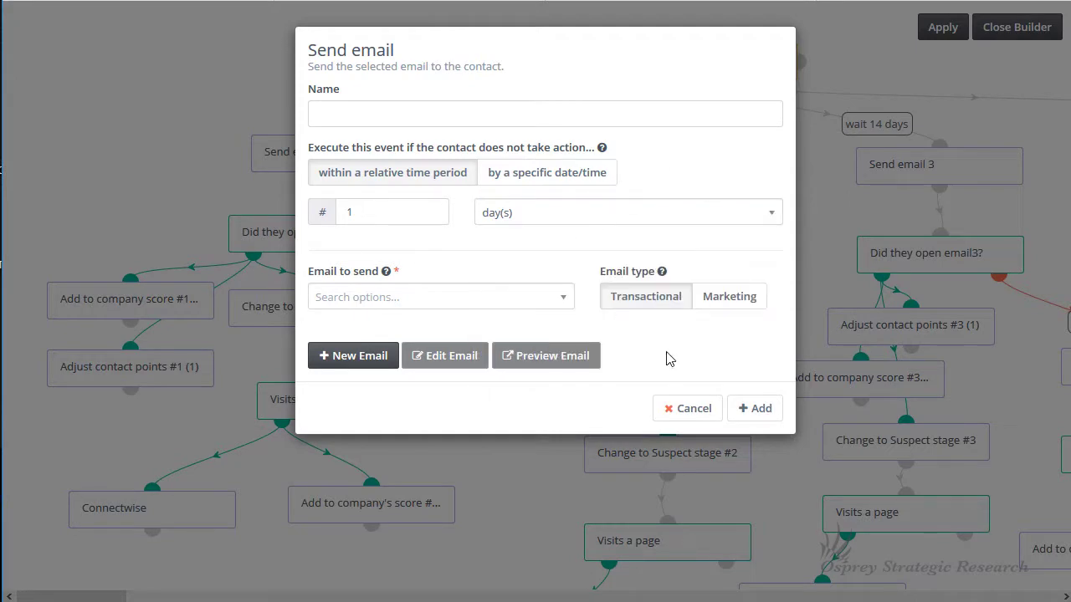
left_click(687, 410)
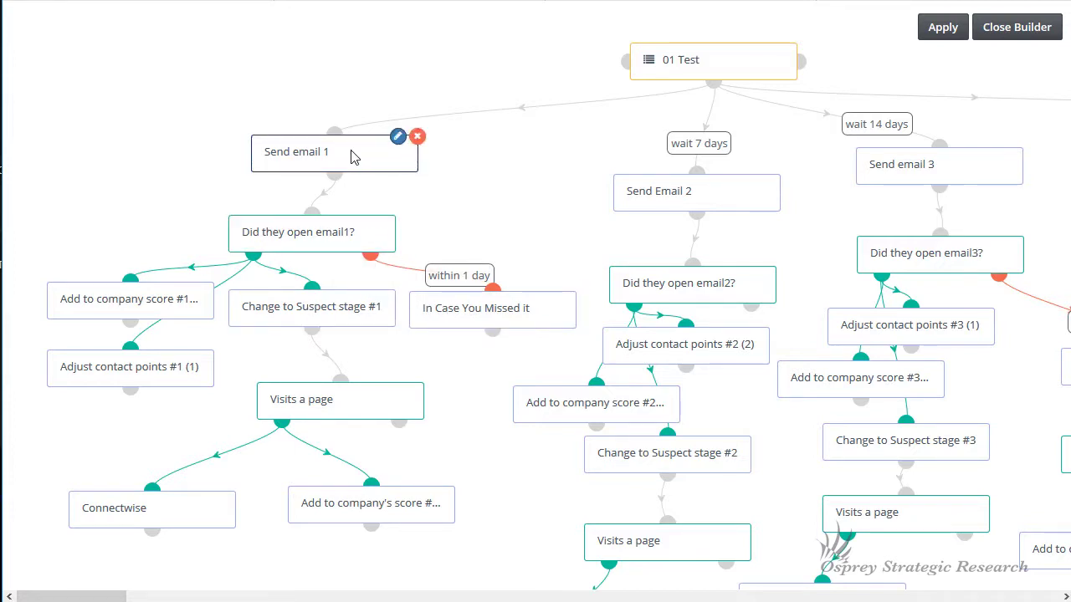
Shift Send email 1, its open decision, Add to company score #1, Change to Suspect stage #1 and In Case You Missed it to the left.
left_click_drag(354, 164, 234, 149)
left_click_drag(329, 235, 235, 224)
left_click_drag(193, 298, 149, 290)
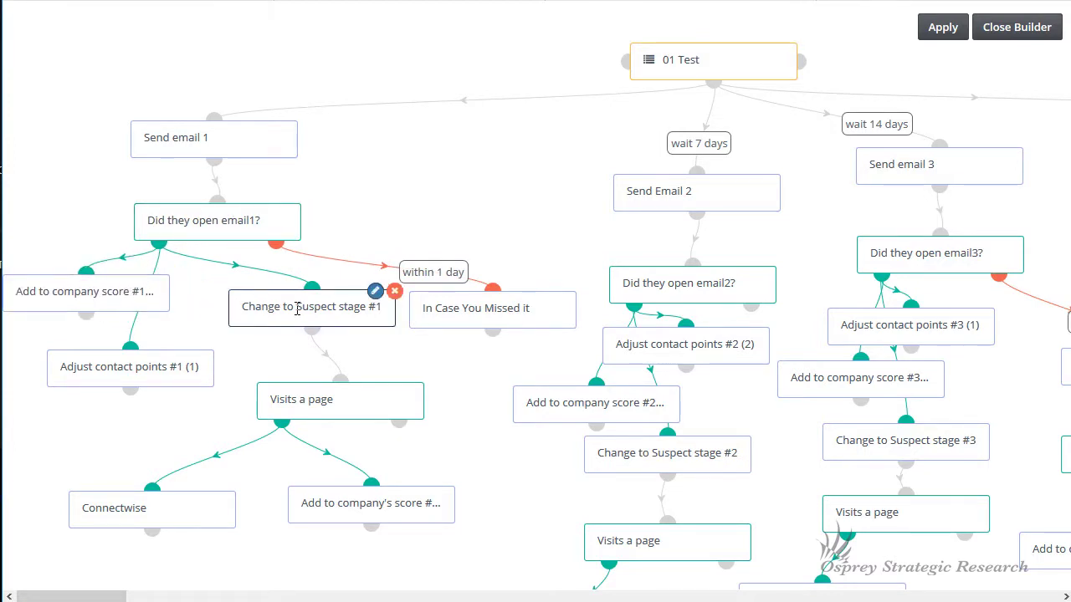
left_click_drag(242, 306, 186, 292)
left_click_drag(419, 311, 352, 295)
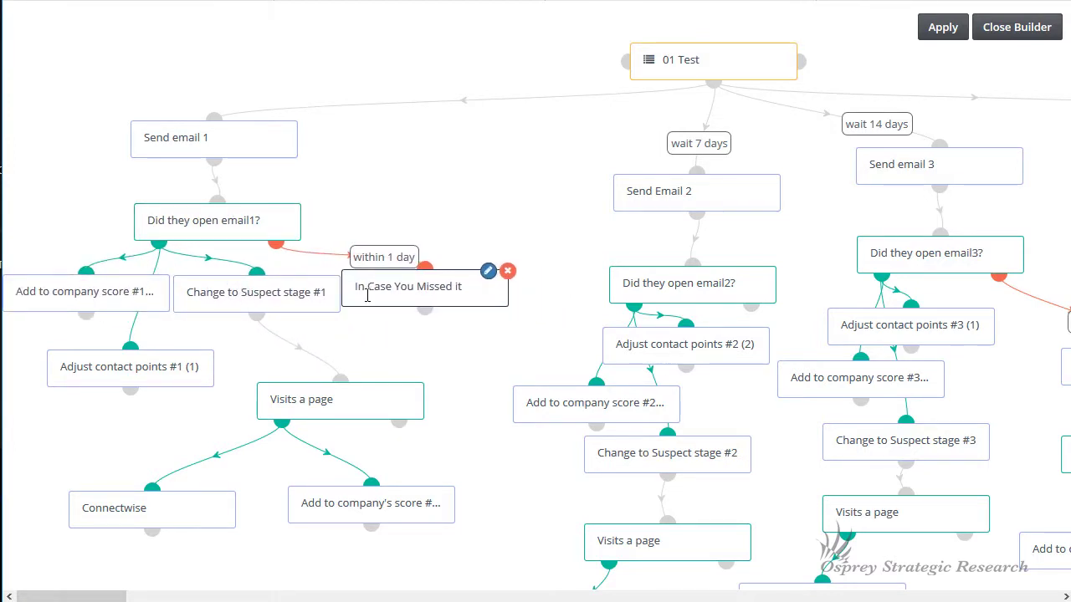
scroll(372, 362, "down", 1)
scroll(372, 362, "down", 1)
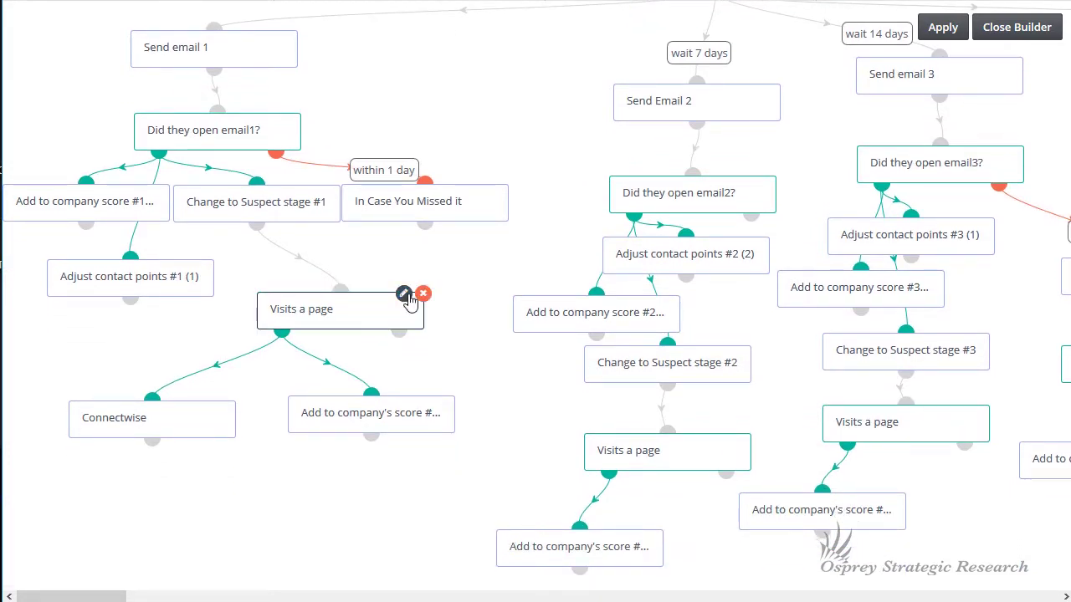
left_click(406, 294)
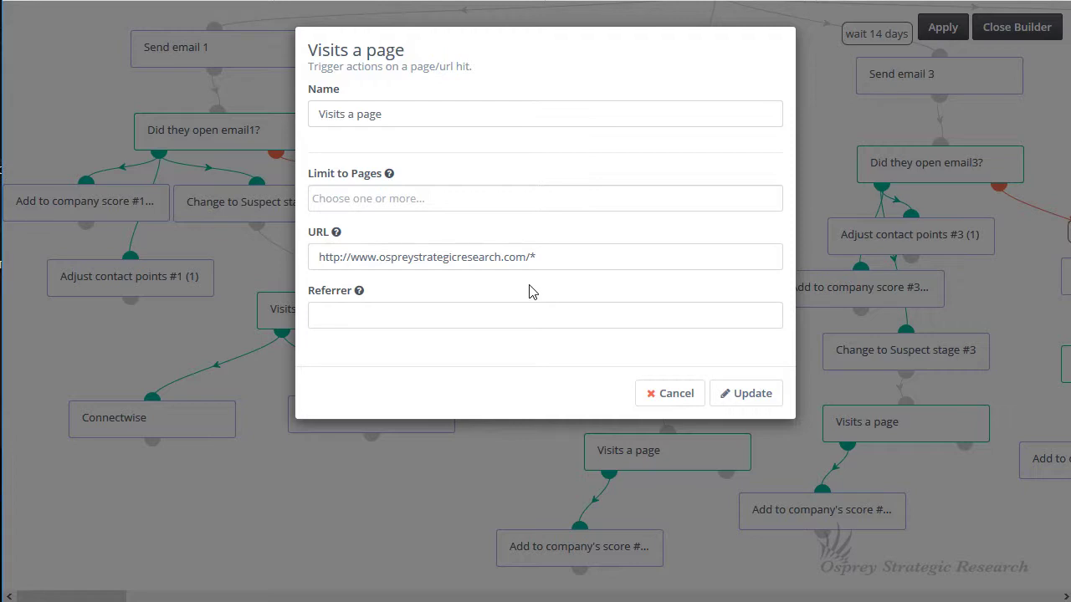
left_click(545, 255)
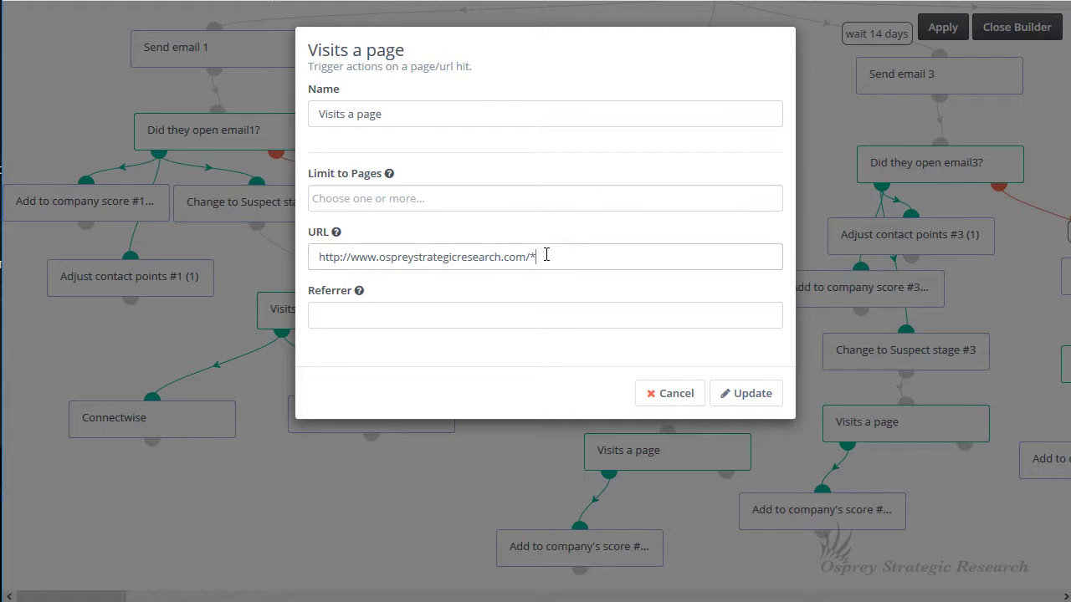
key("BackSpace")
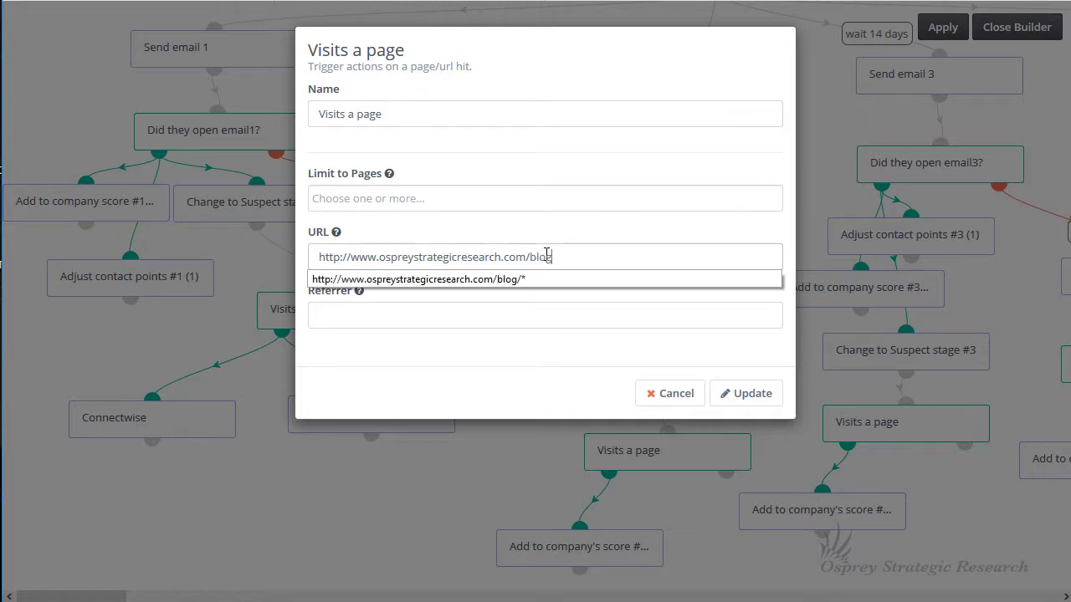
type("blog?*")
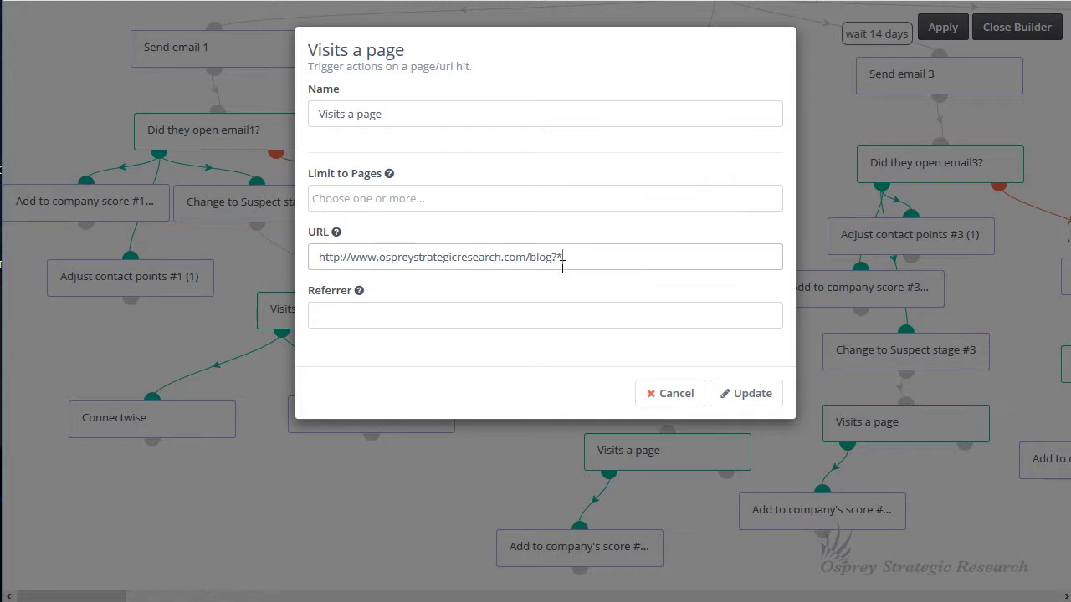
key("BackSpace")
key("BackSpace")
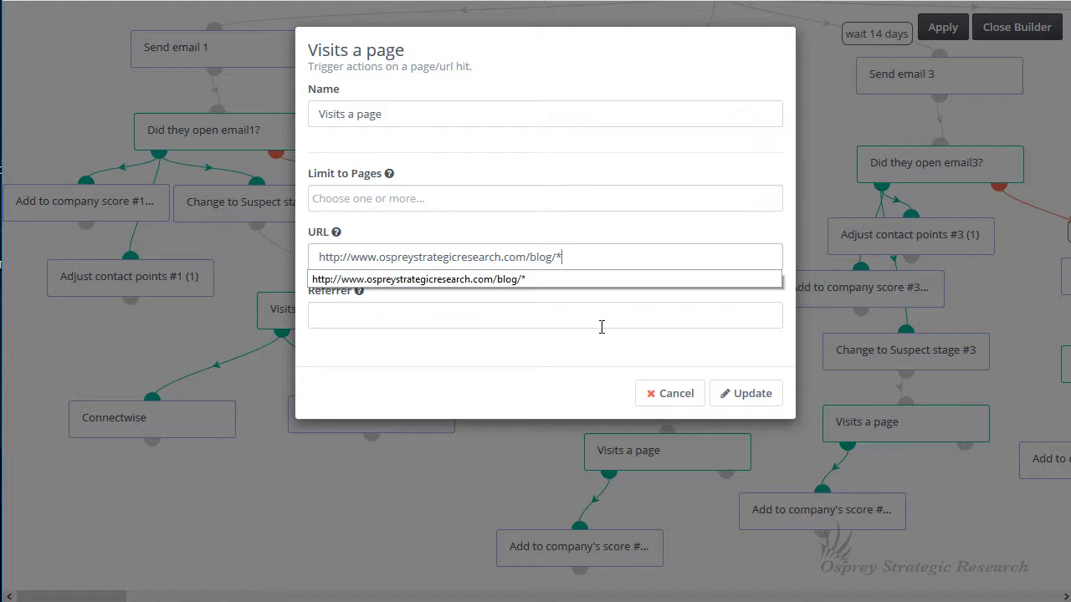
left_click(679, 393)
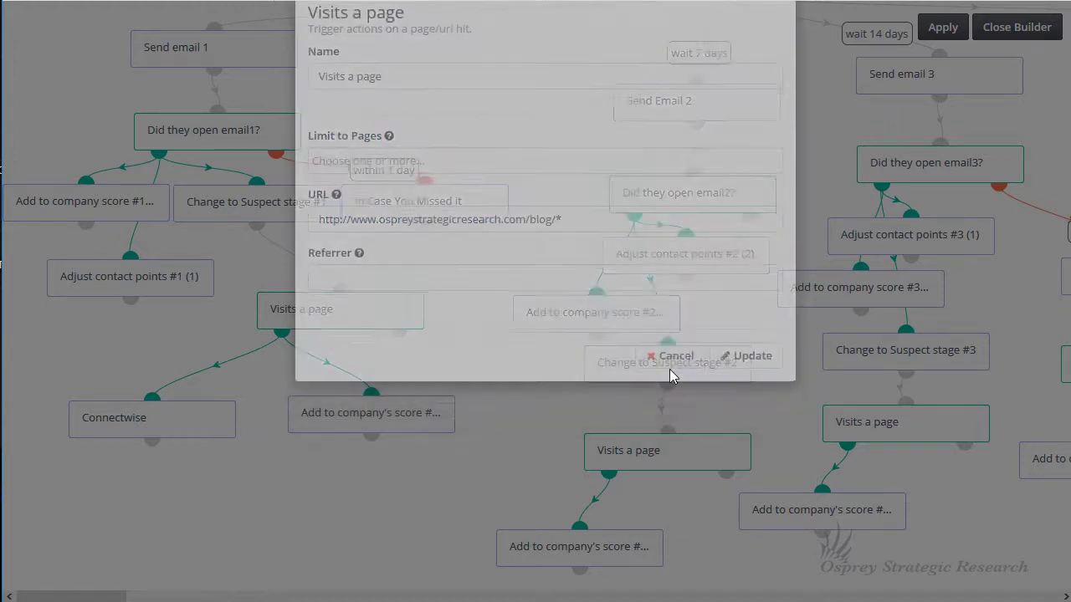
Set the activity type to Appointment-Set for the Do First activity in the Connectwise action, and cancel the edit.
mouse_move(371, 327)
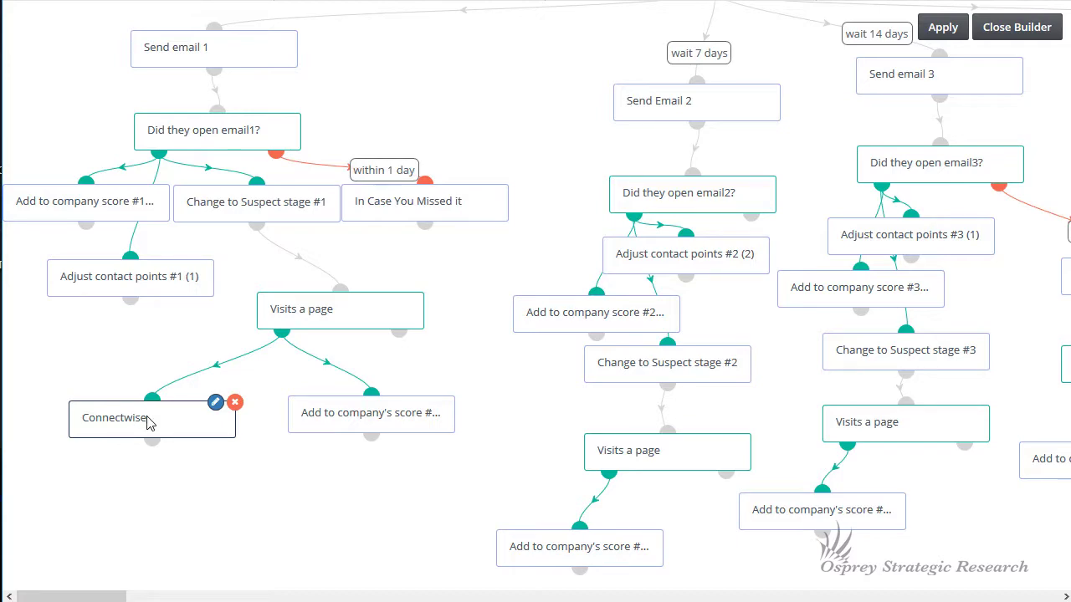
left_click(215, 404)
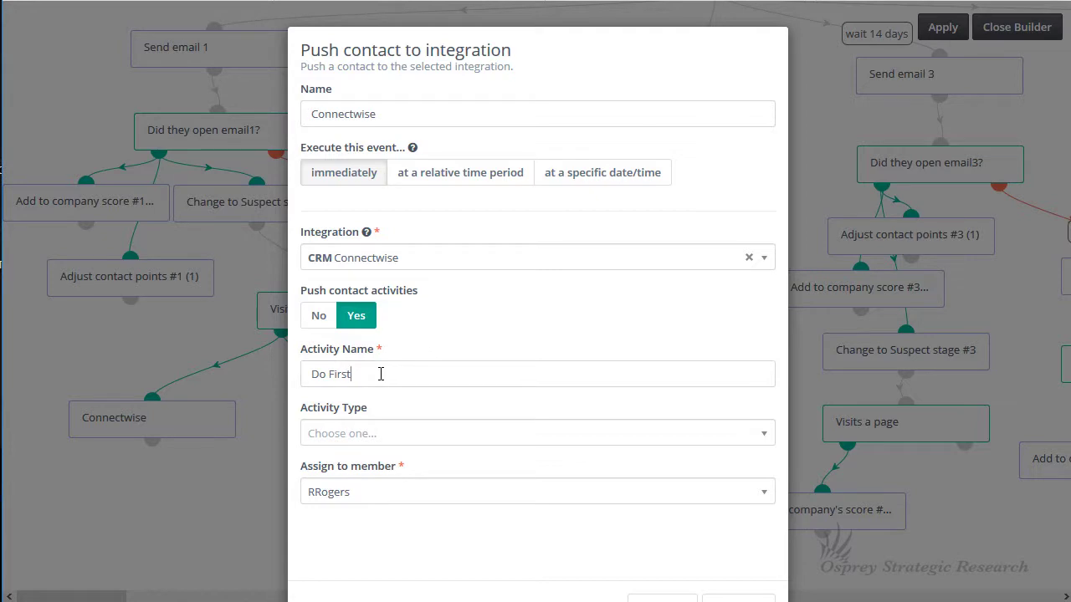
left_click(442, 437)
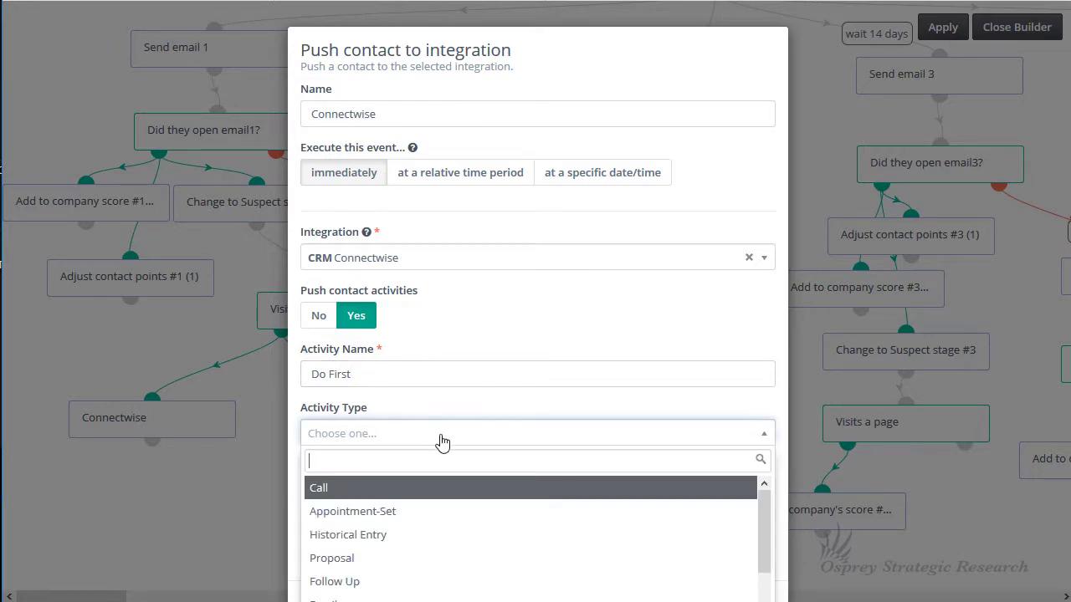
left_click(387, 517)
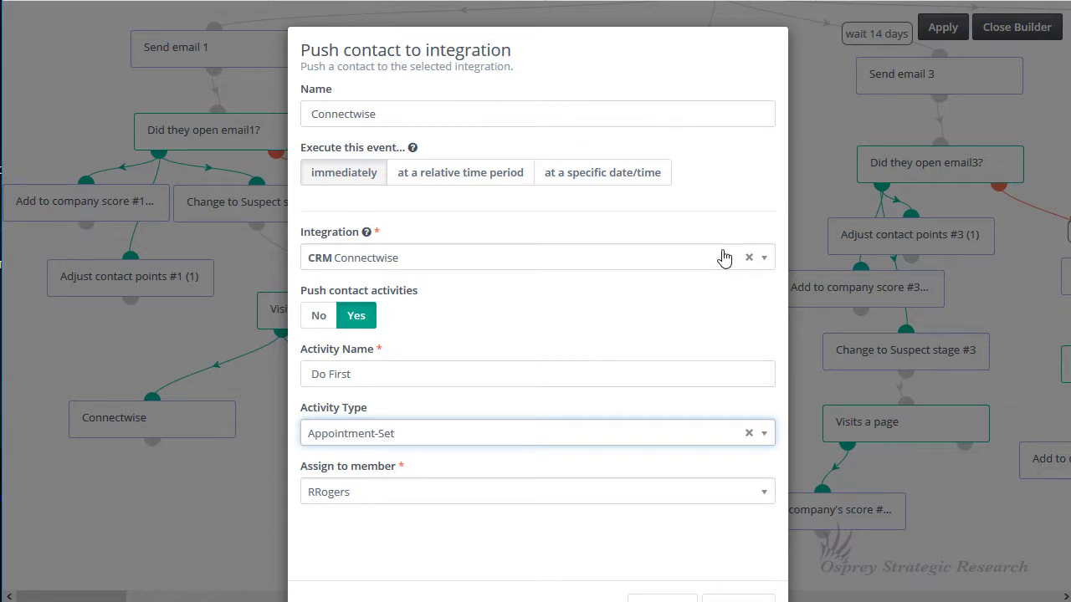
scroll(721, 276, "down", 2)
left_click(661, 525)
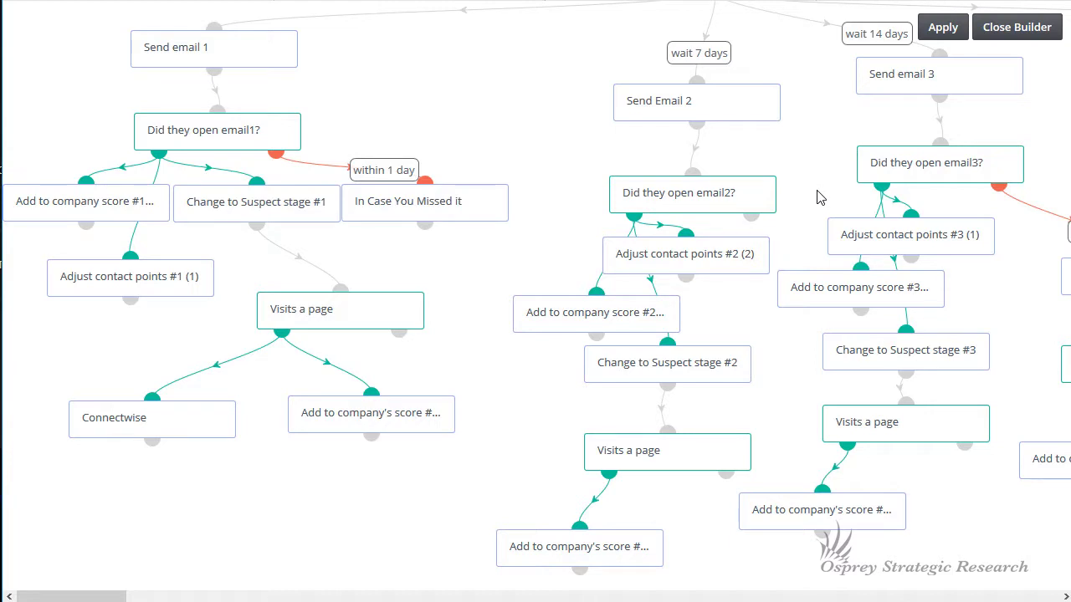
Apply the campaign builder changes and return to the list of campaigns.
left_click(959, 30)
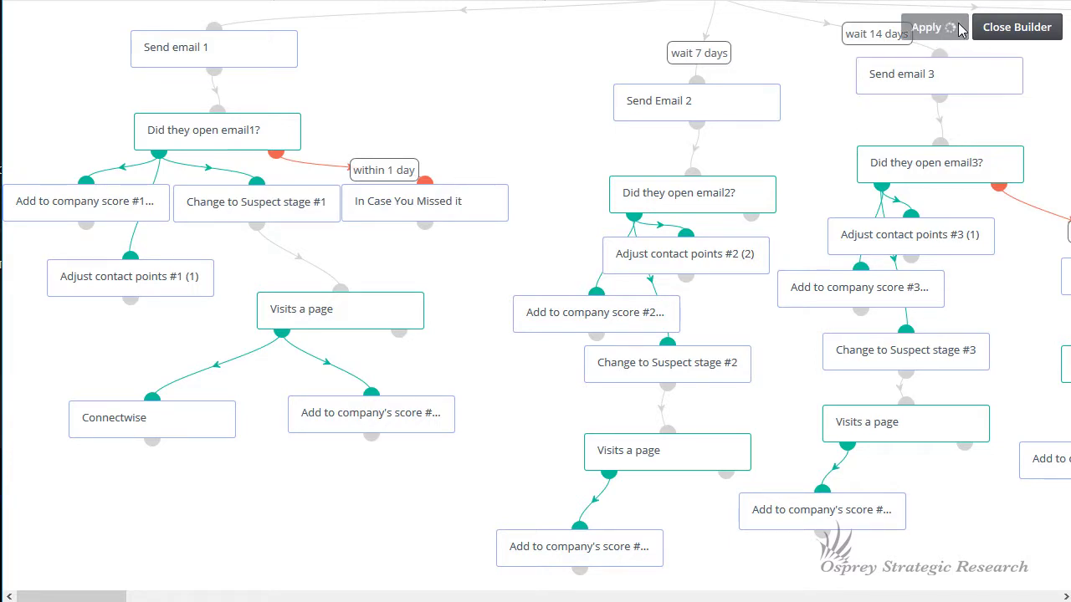
left_click(1028, 36)
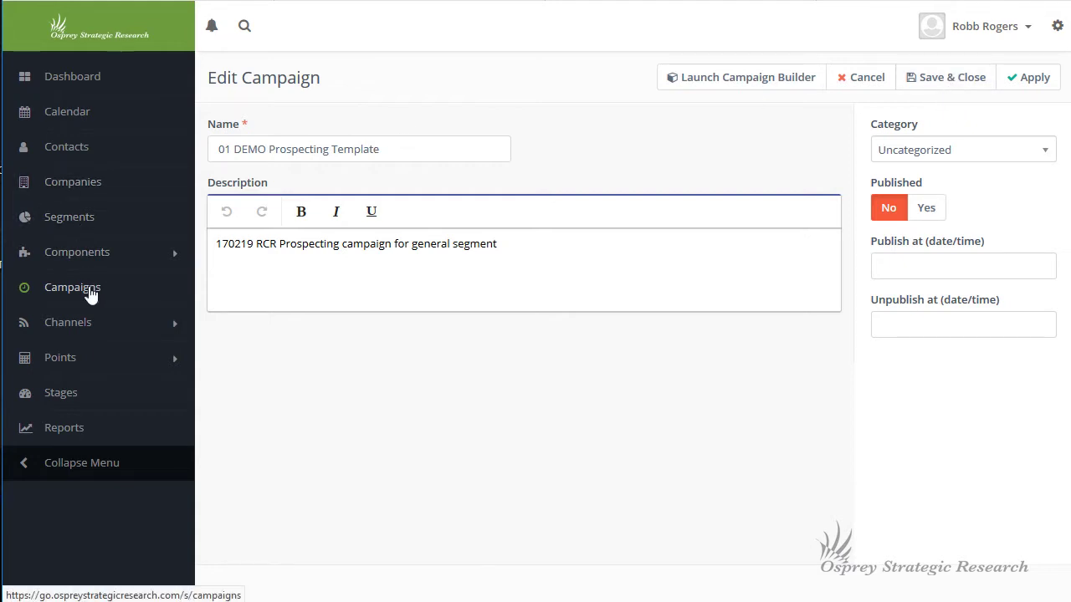
left_click(92, 285)
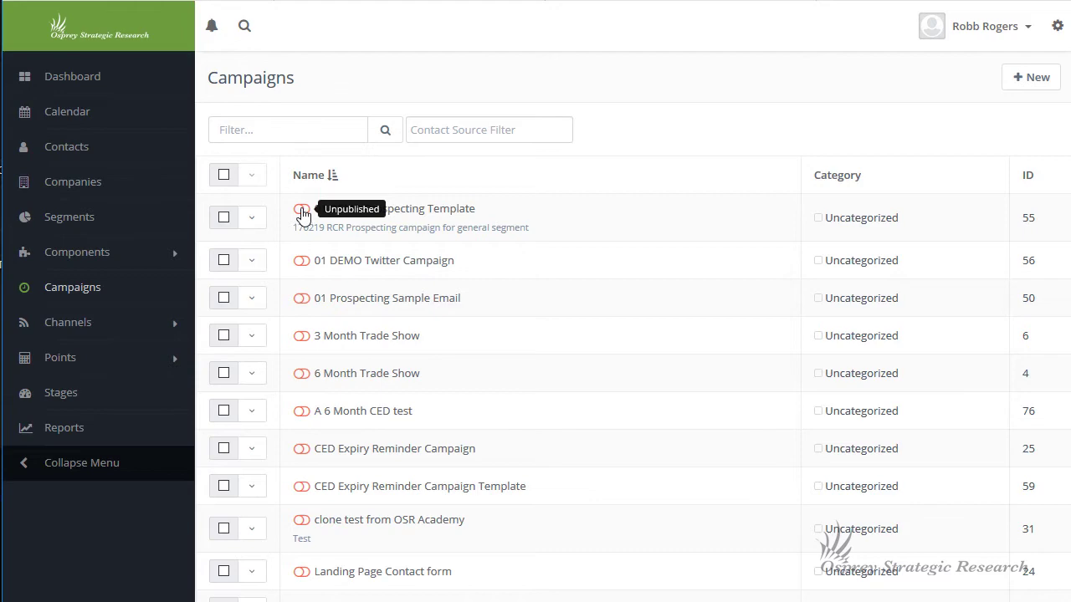
Look through the campaigns list to compare published and unpublished campaigns, including OSR Client unsub button test.
scroll(379, 452, "down", 9)
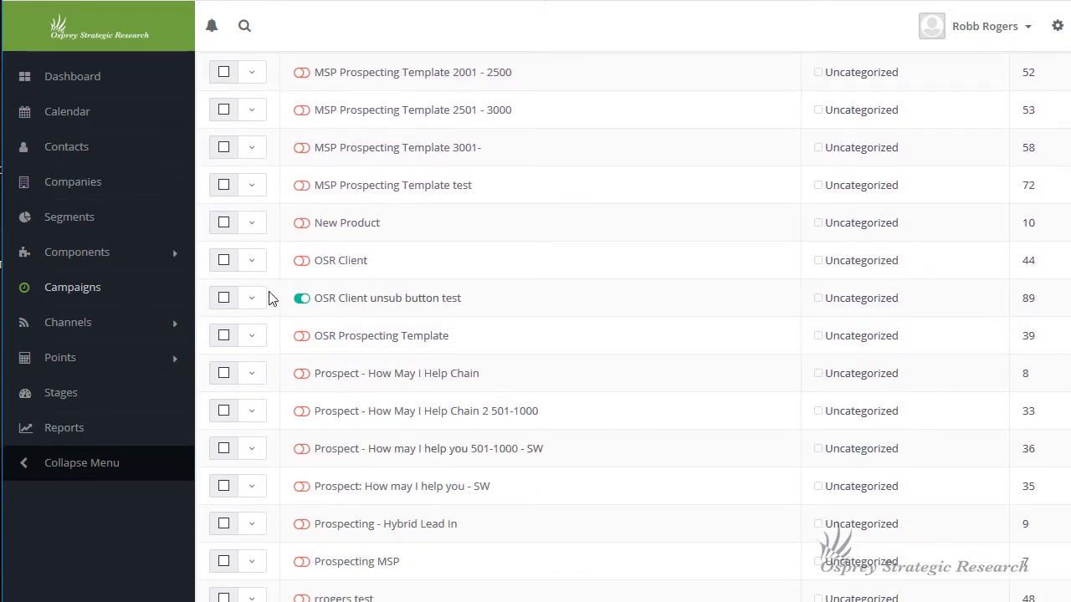
left_click(297, 296)
scroll(381, 293, "up", 9)
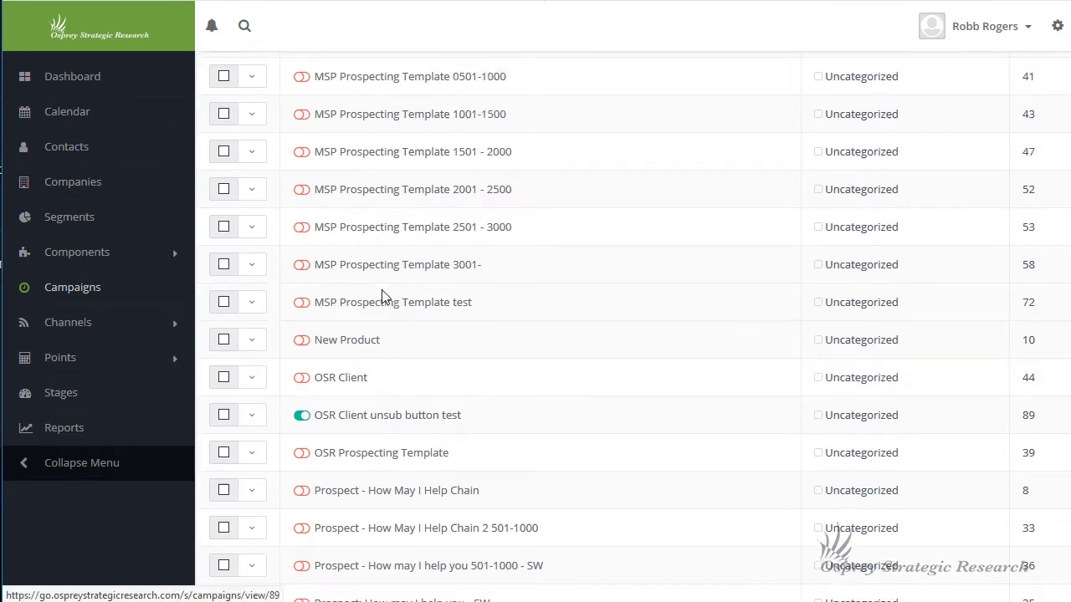